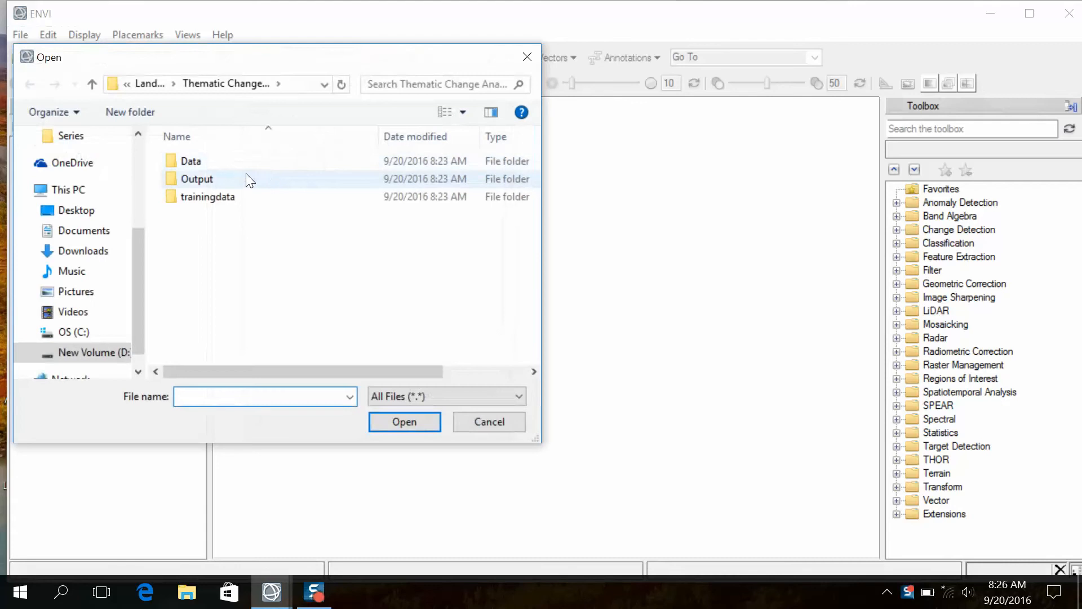
- Open the TIF image LNaivasha1995 from the 1995 folder inside Data
double_click(203, 160)
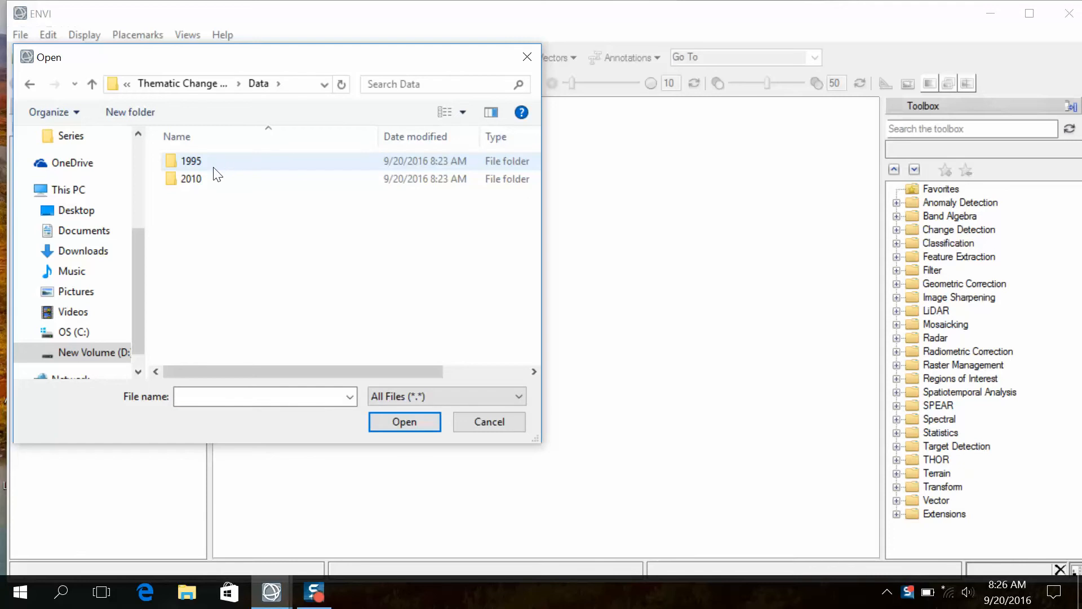
double_click(211, 162)
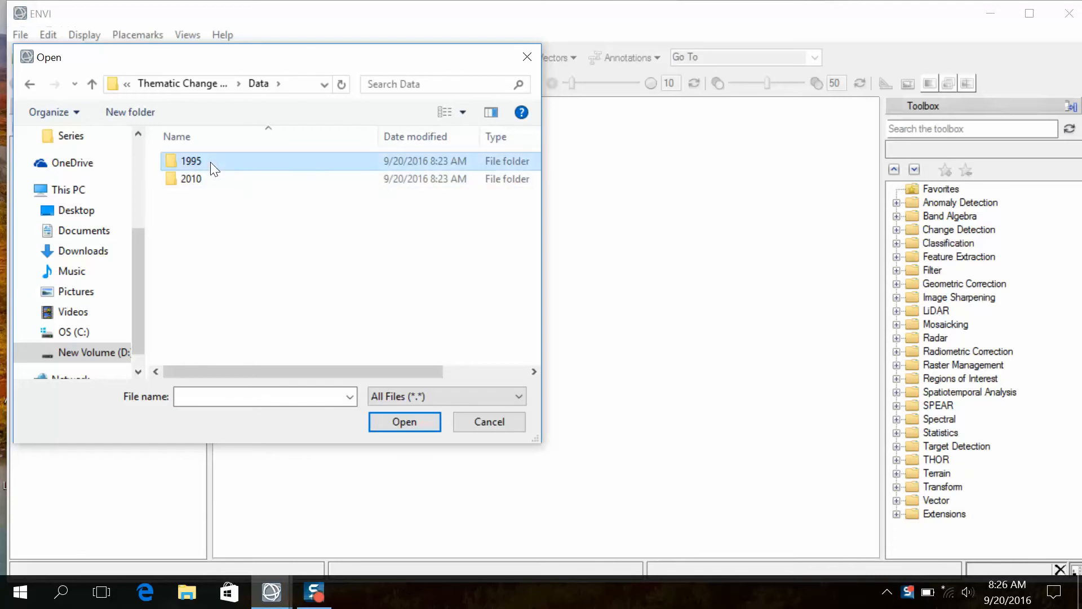
left_click(245, 196)
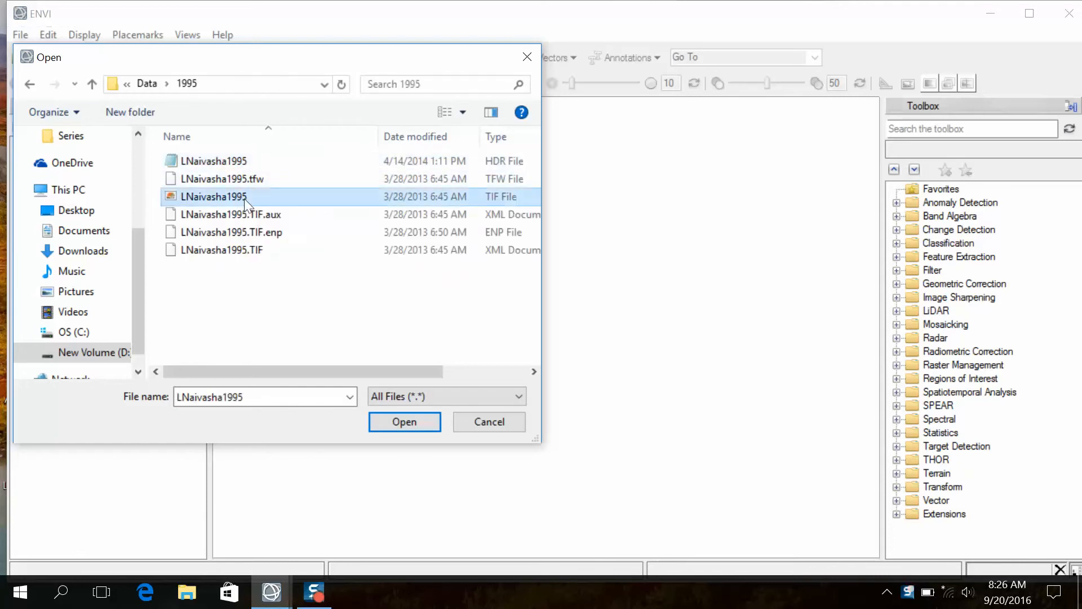
left_click(401, 422)
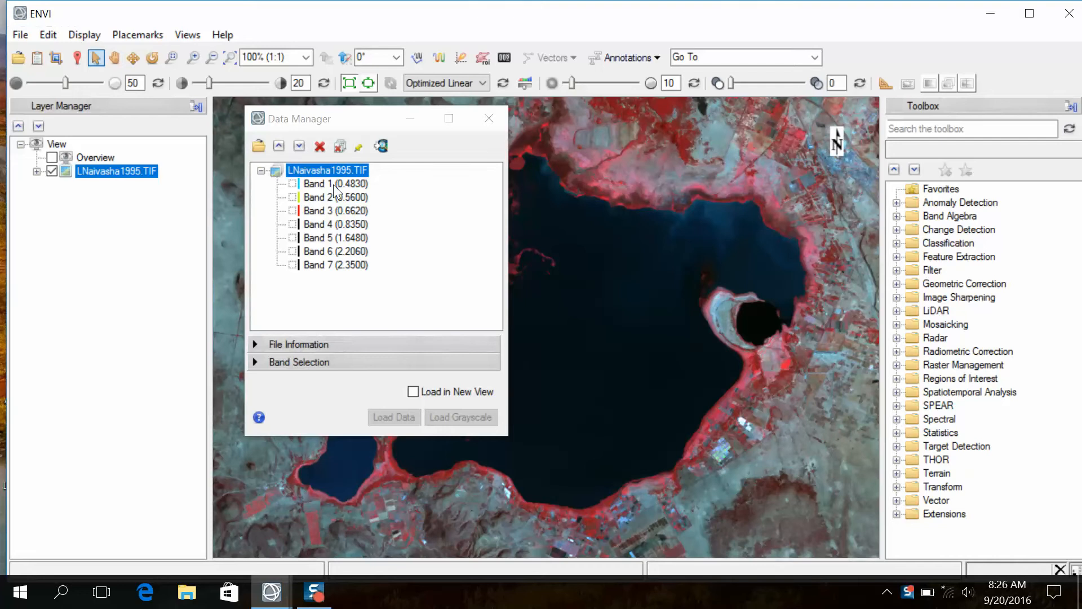
- Put the Data Manager away, search the toolbox for "classif" and start the Classification Workflow
left_click(903, 131)
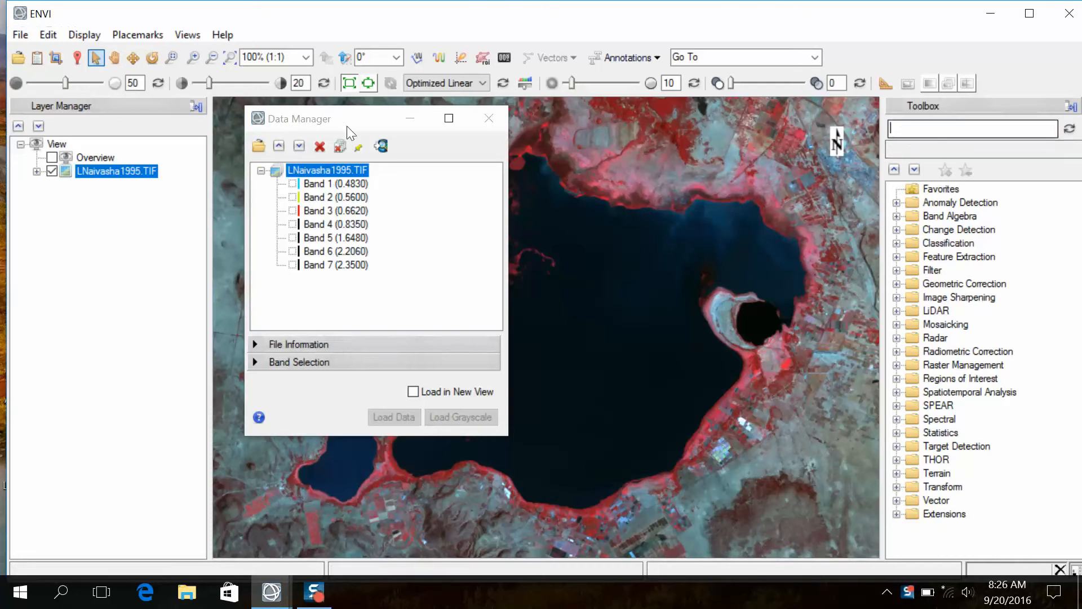
left_click(407, 121)
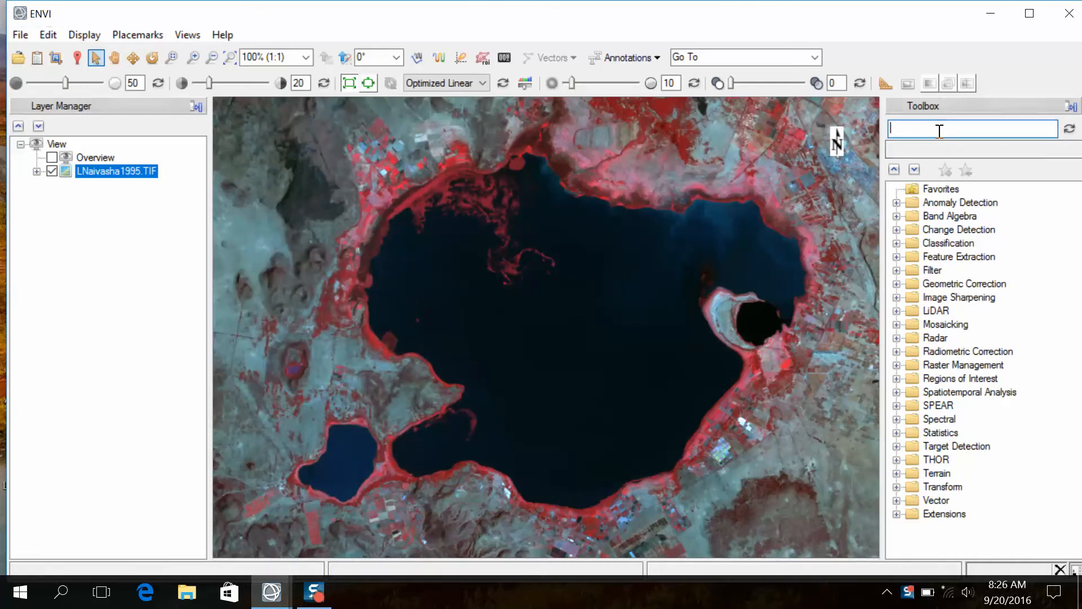
left_click(940, 130)
type("classif")
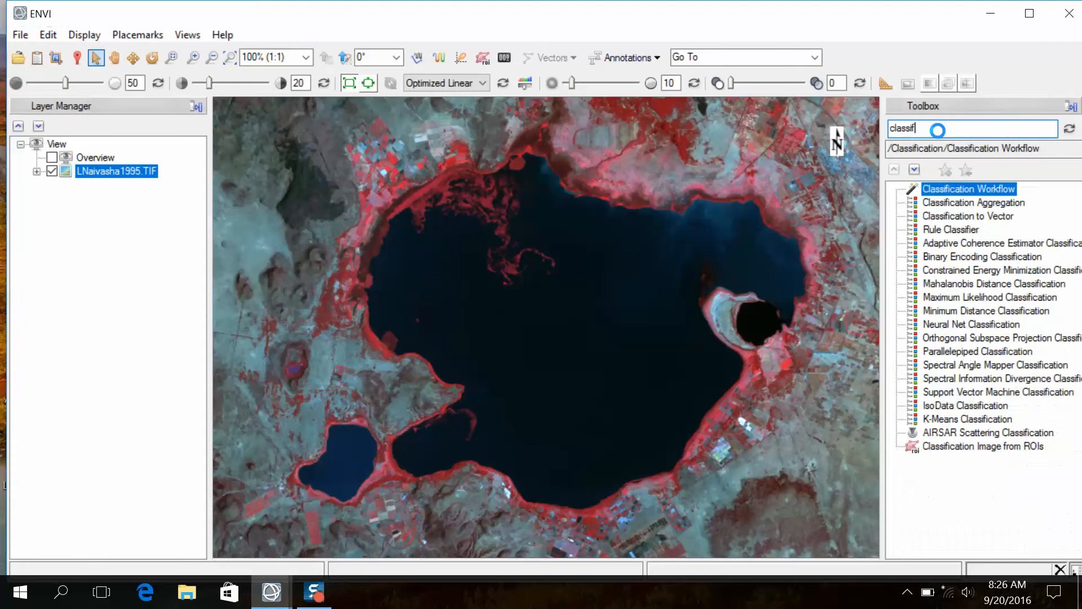
double_click(982, 193)
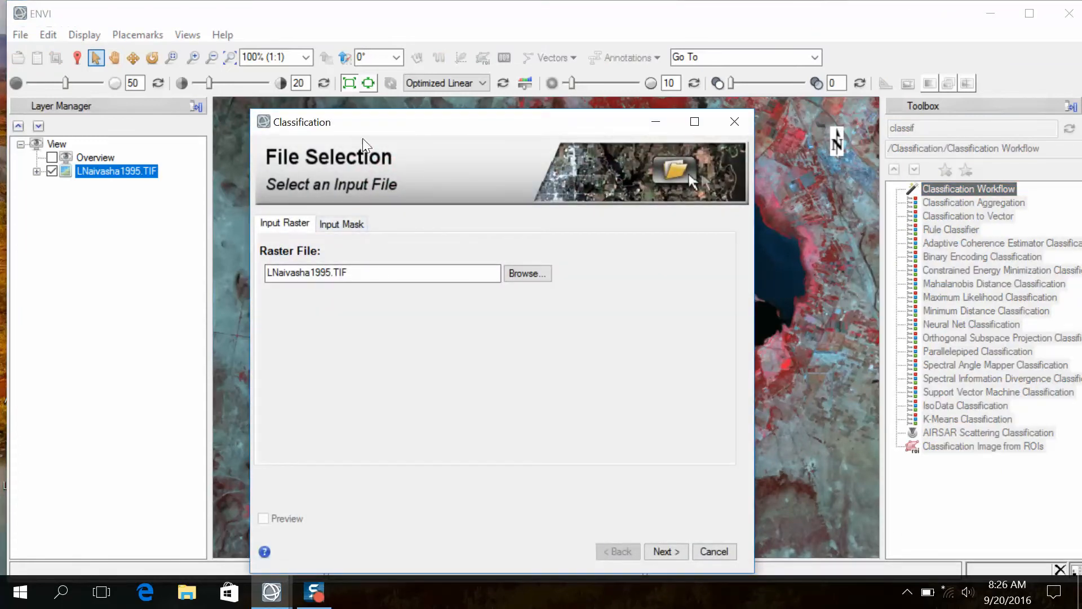
- Examine the lake, its shoreline vegetation and the surrounding land in the 1995 image
left_click_drag(364, 124, 657, 86)
scroll(378, 189, "down", 3)
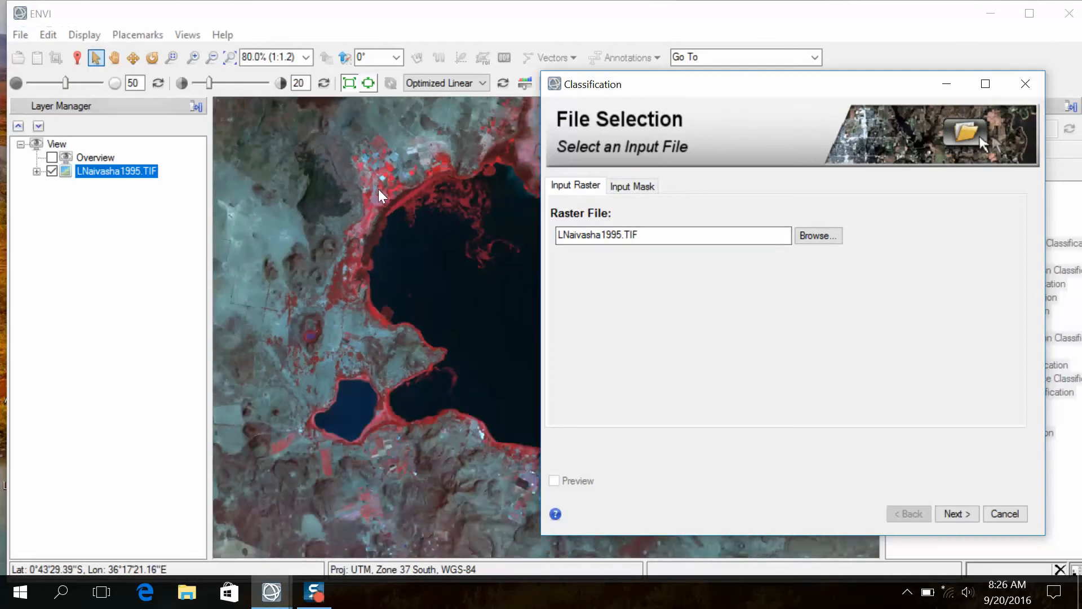
left_click(229, 58)
left_click(114, 57)
left_click_drag(436, 223, 241, 242)
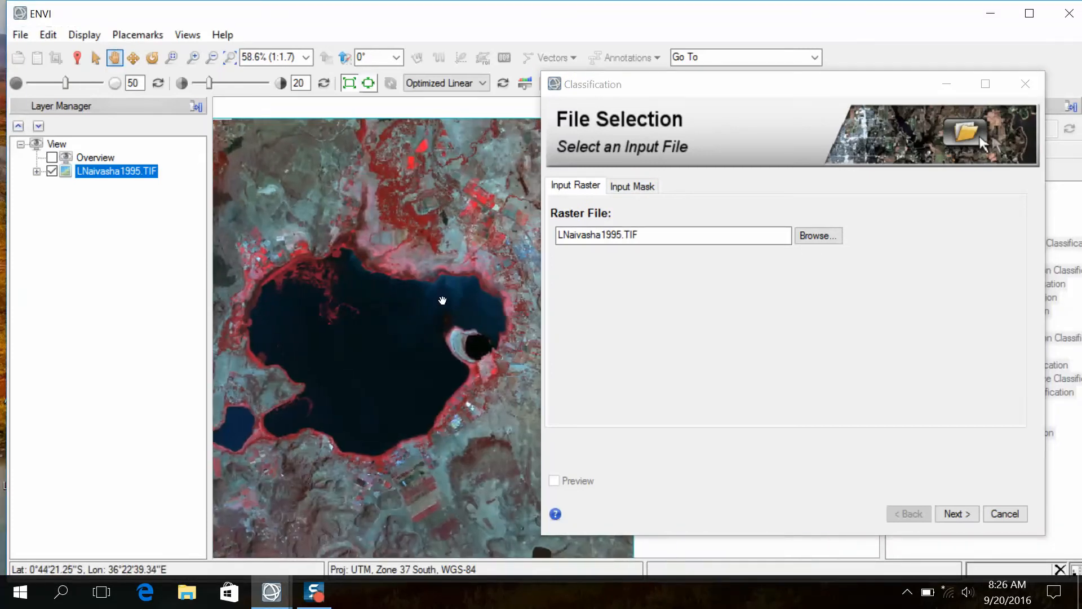
left_click_drag(459, 317, 313, 200)
scroll(361, 252, "up", 3)
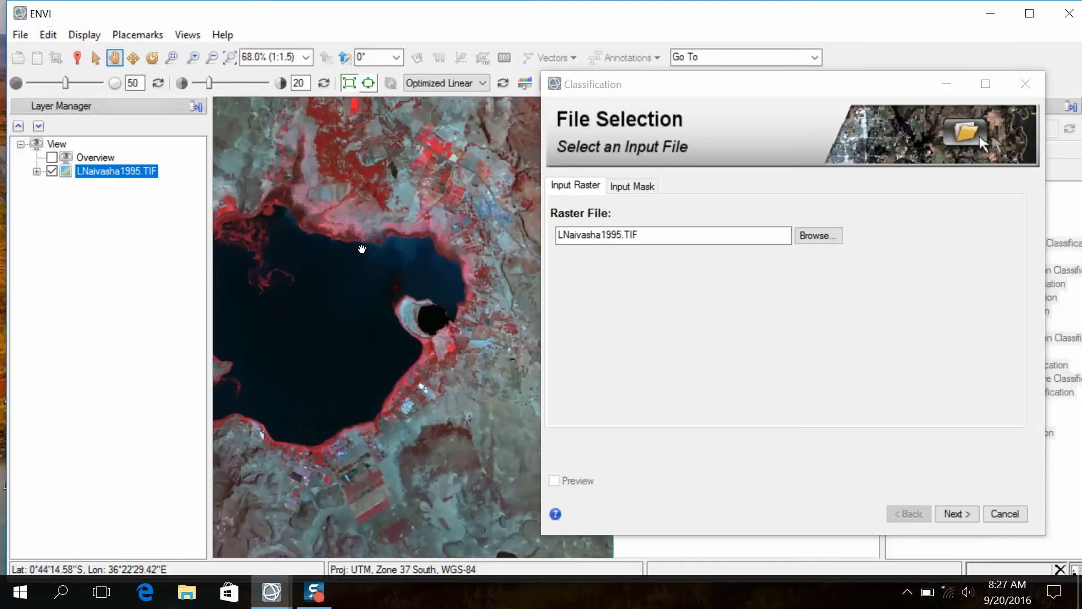
left_click_drag(378, 342, 434, 444)
left_click_drag(394, 288, 447, 357)
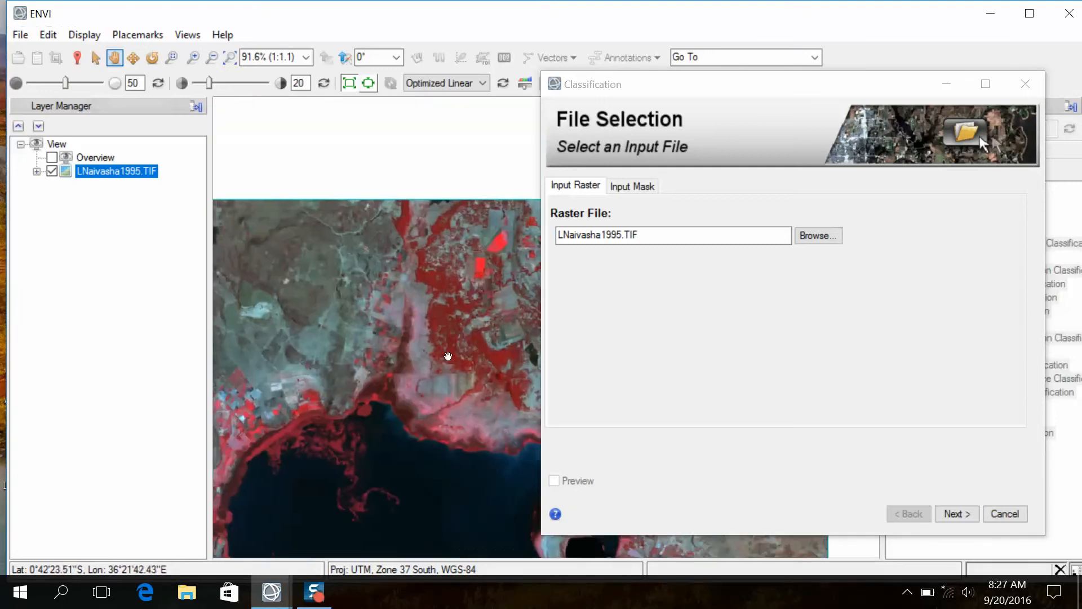
scroll(440, 314, "up", 4)
left_click_drag(429, 269, 458, 164)
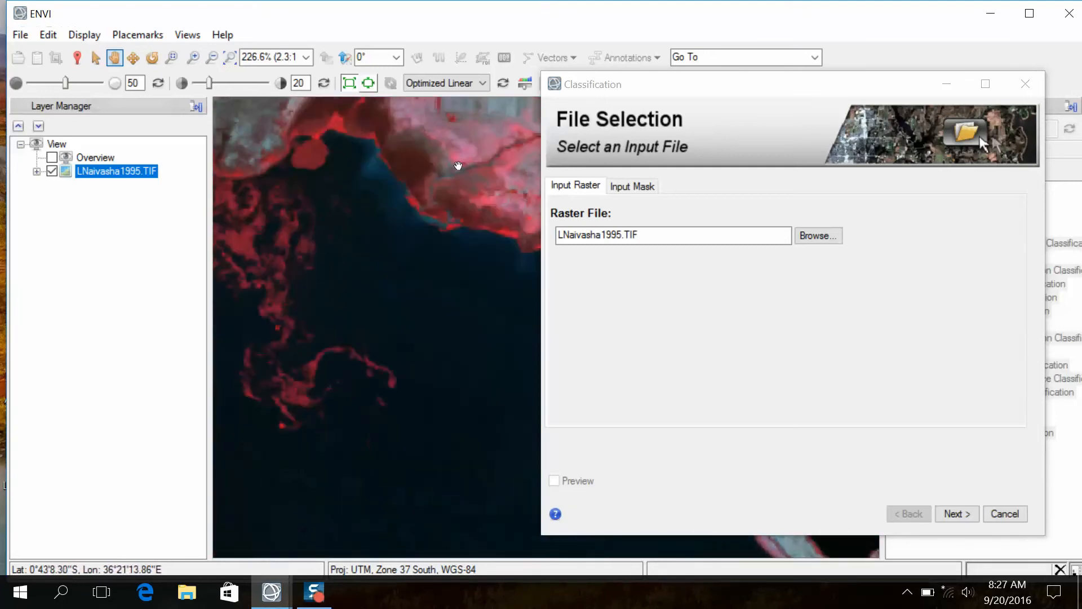
scroll(449, 355, "down", 5)
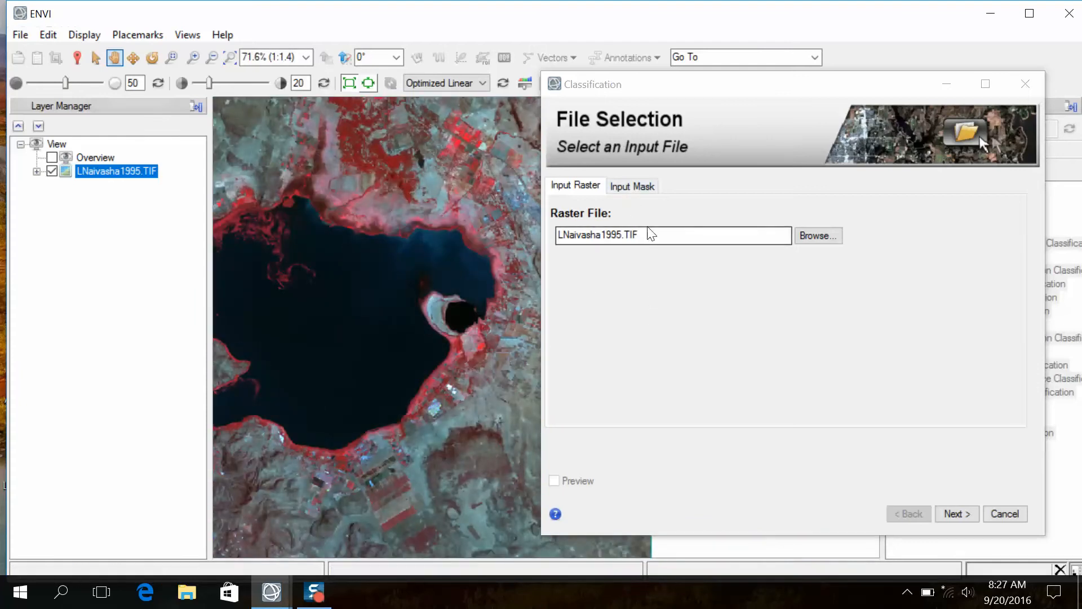
- Accept LNaivasha1995.TIF as the input raster and choose Use Training Data as the classification method
left_click(955, 514)
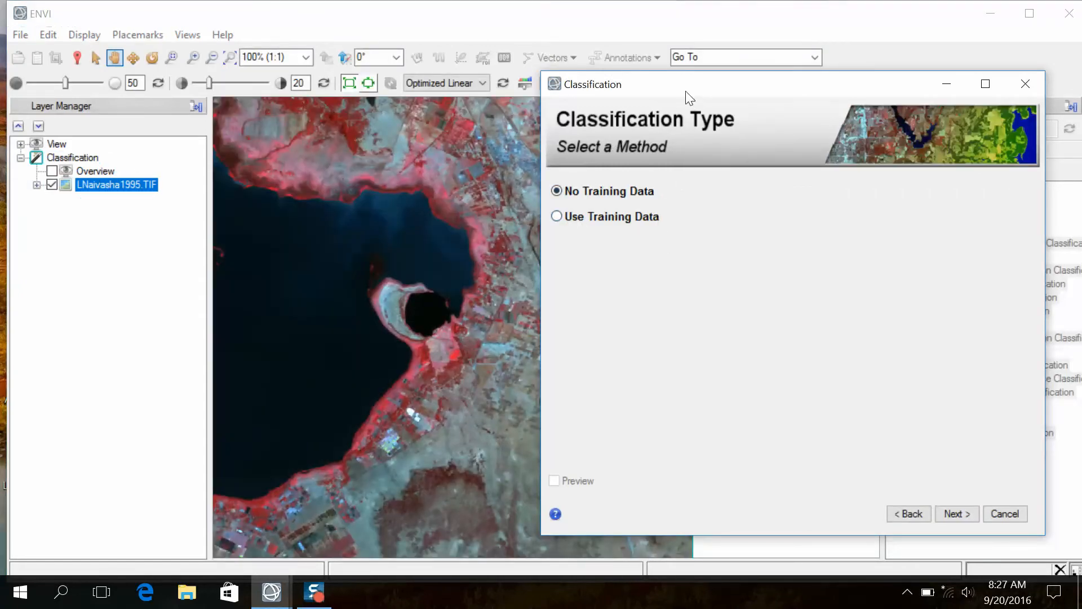
left_click_drag(696, 90, 504, 53)
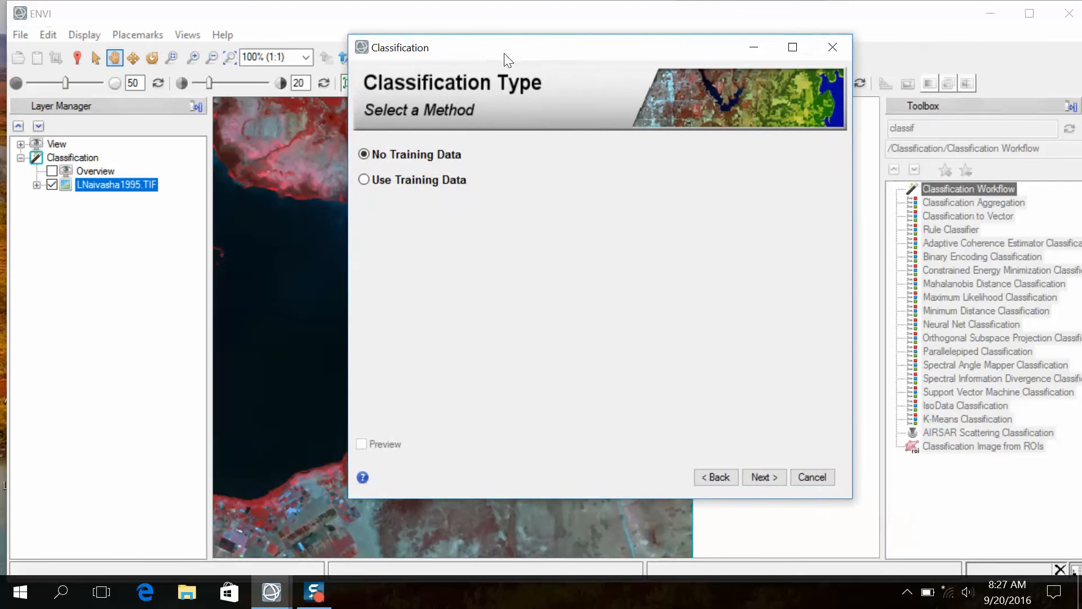
left_click(390, 181)
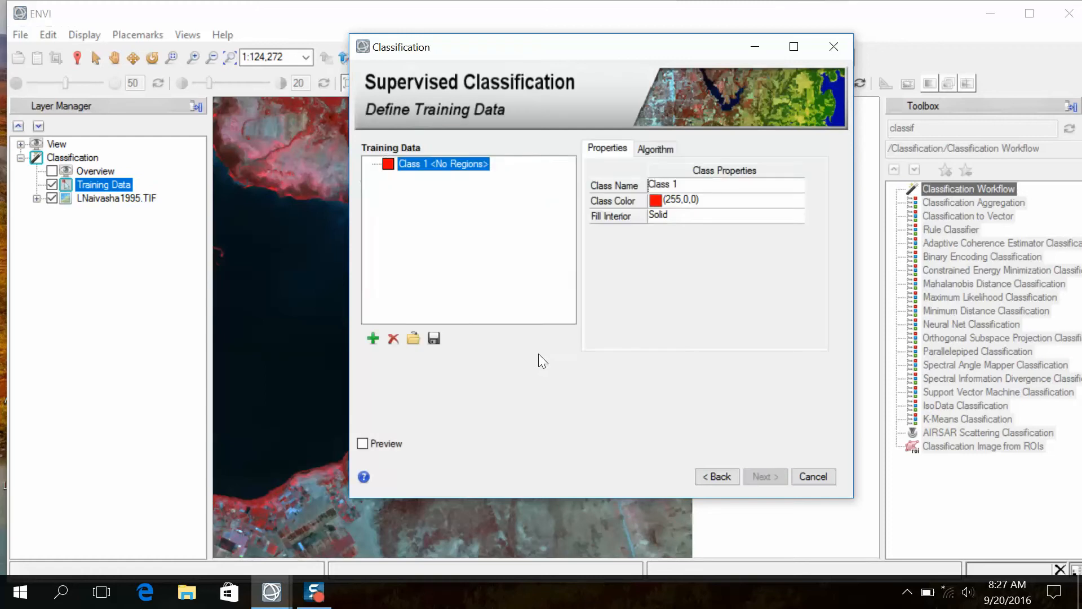
- Load the training regions from Training1995.shp in the trainingdata folder as the classification's training data
left_click(415, 339)
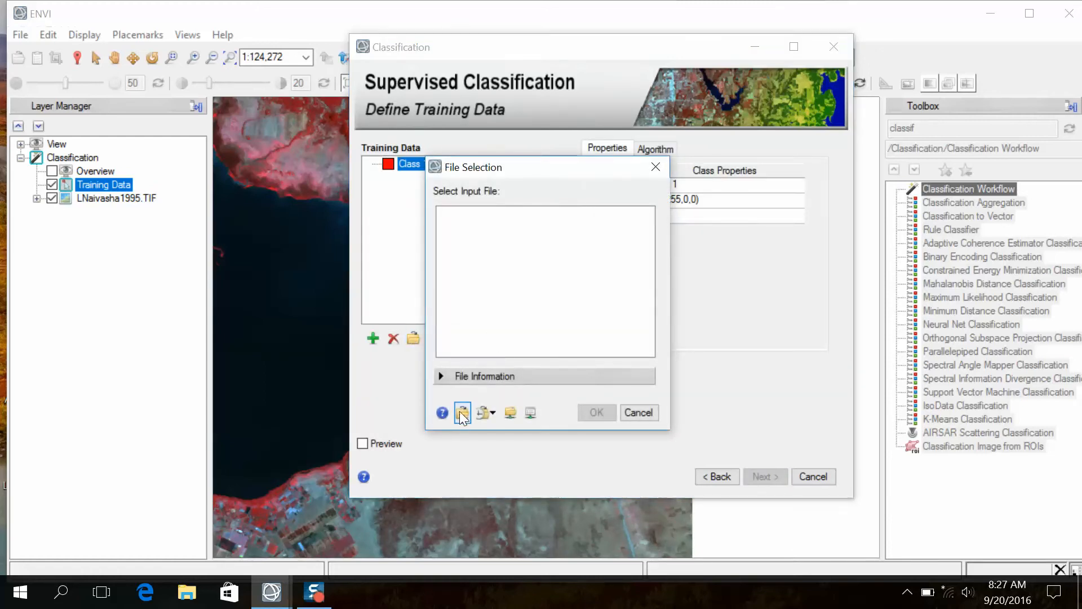
left_click(462, 413)
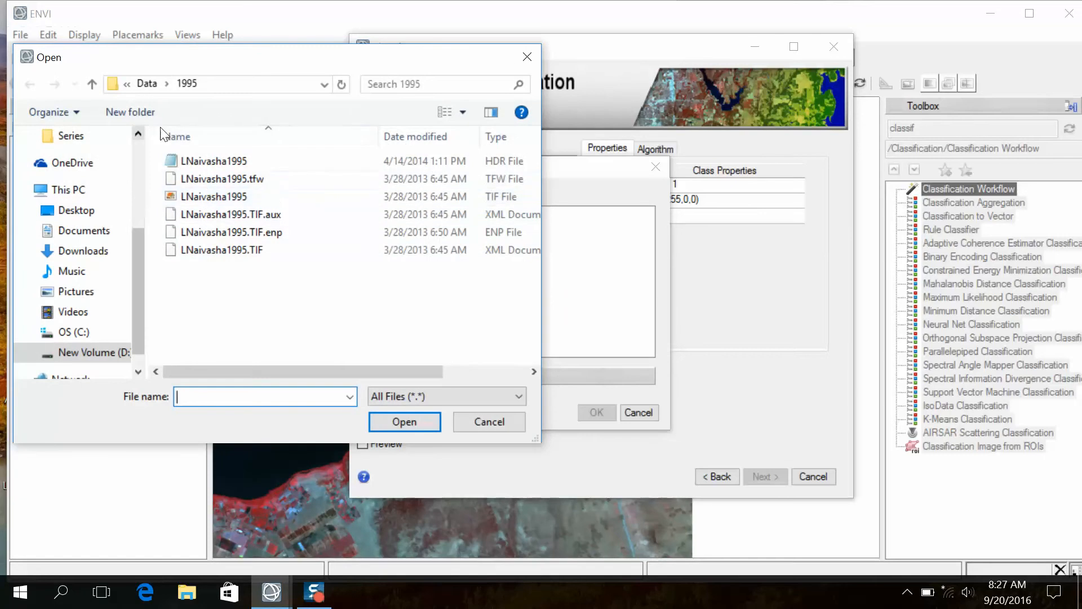
left_click(146, 84)
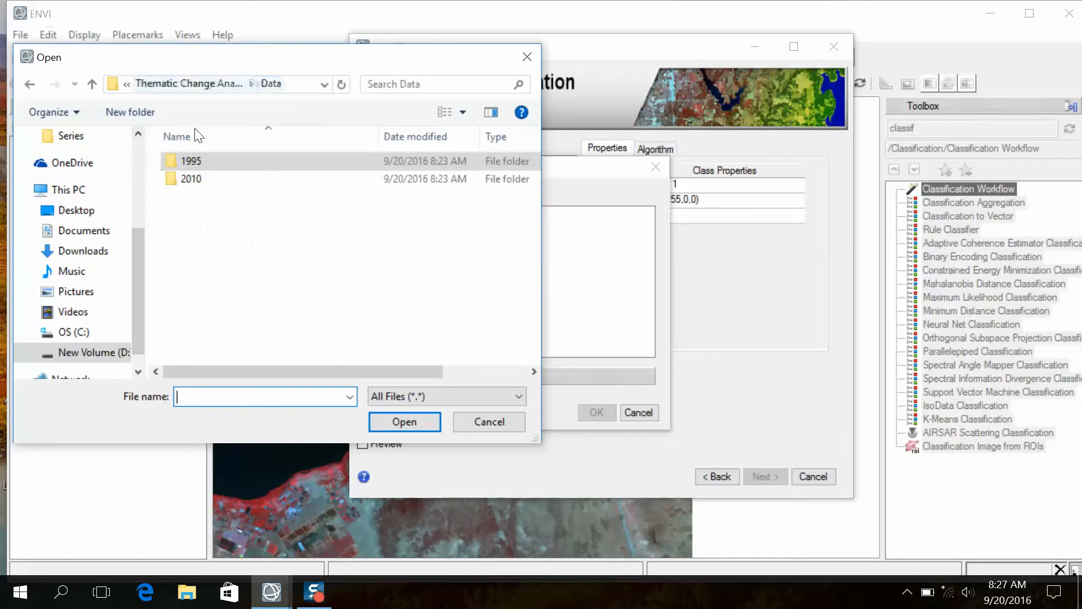
left_click(93, 84)
left_click(199, 197)
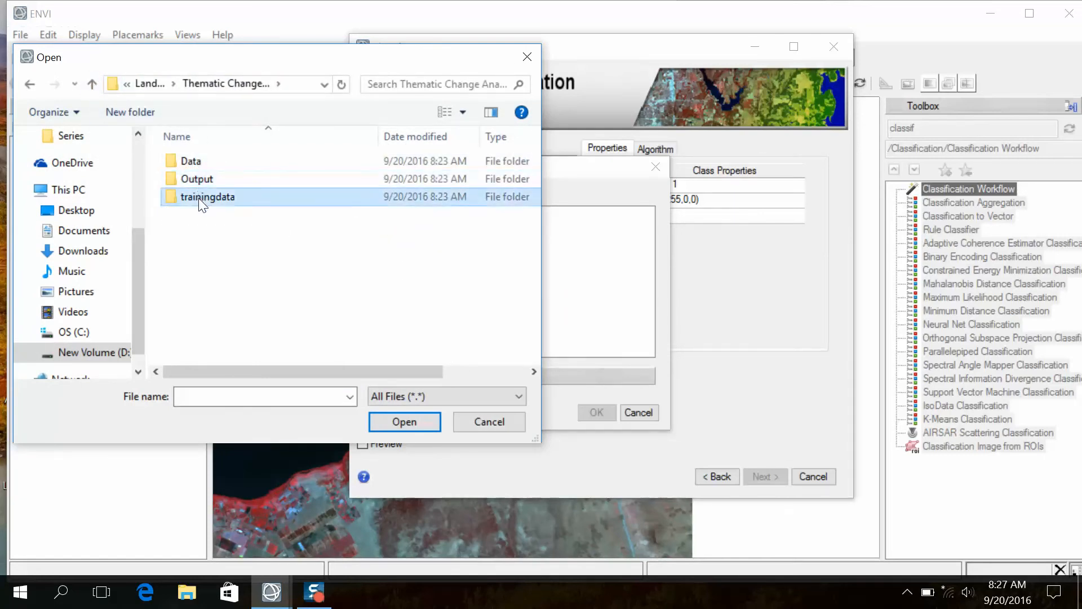
double_click(198, 197)
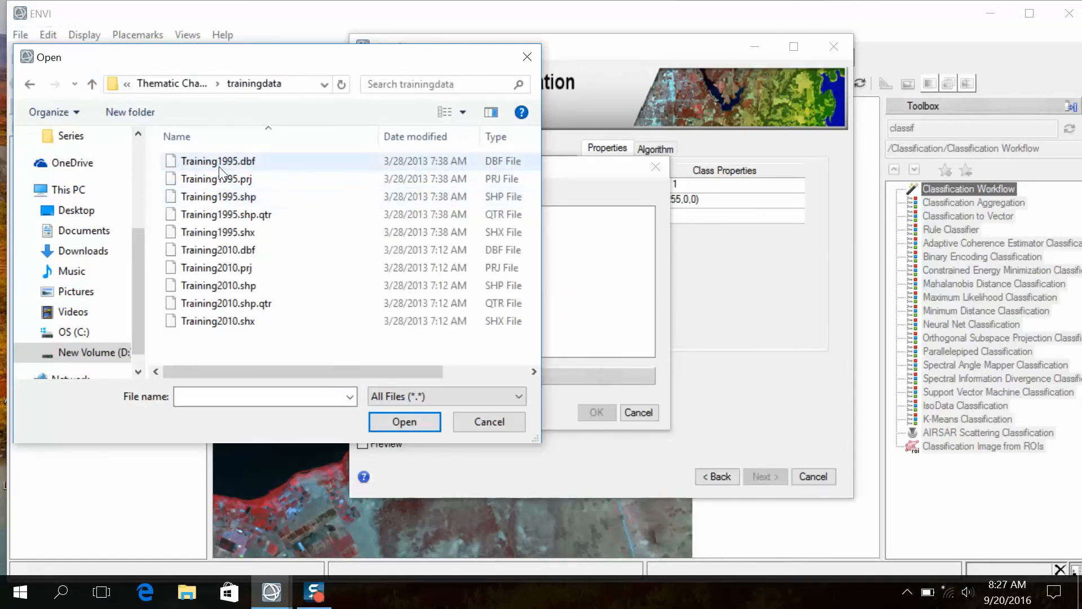
left_click(235, 198)
left_click(408, 421)
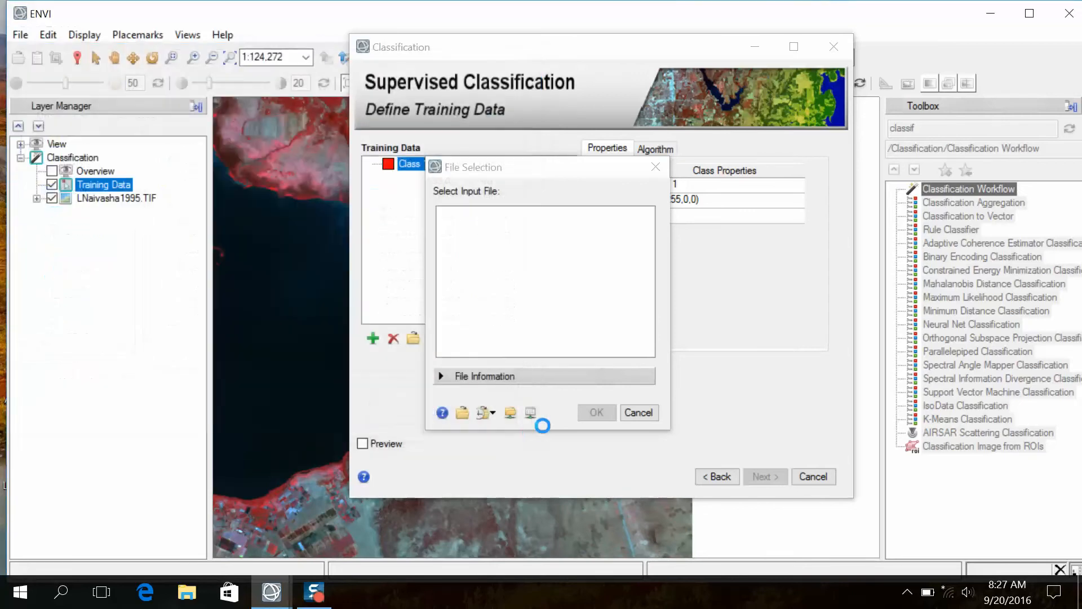
left_click(596, 413)
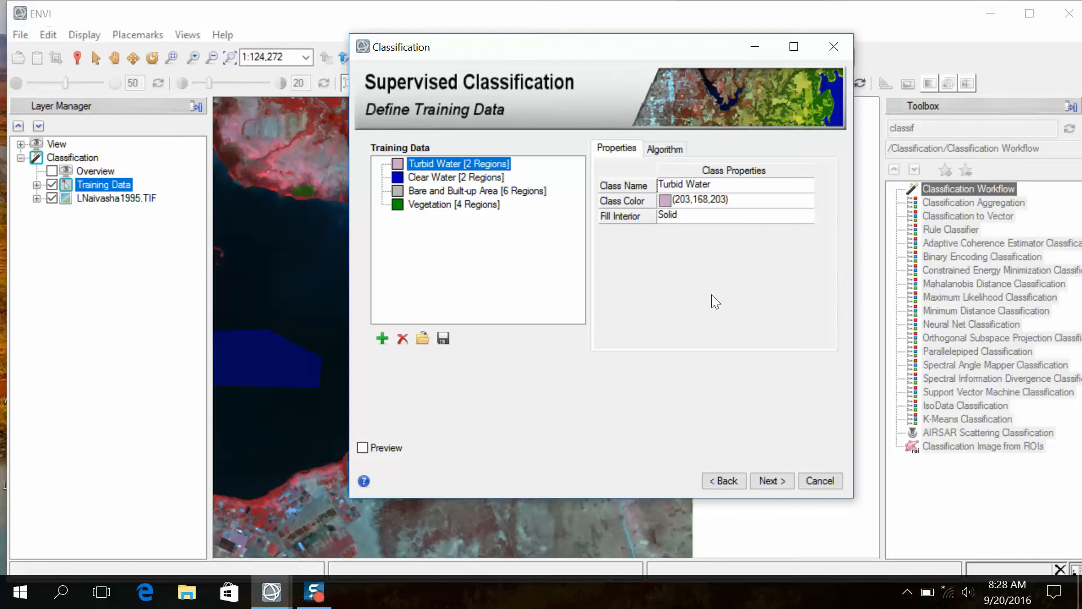
- Run the supervised classification with the Maximum Likelihood algorithm and no probability threshold
left_click(664, 151)
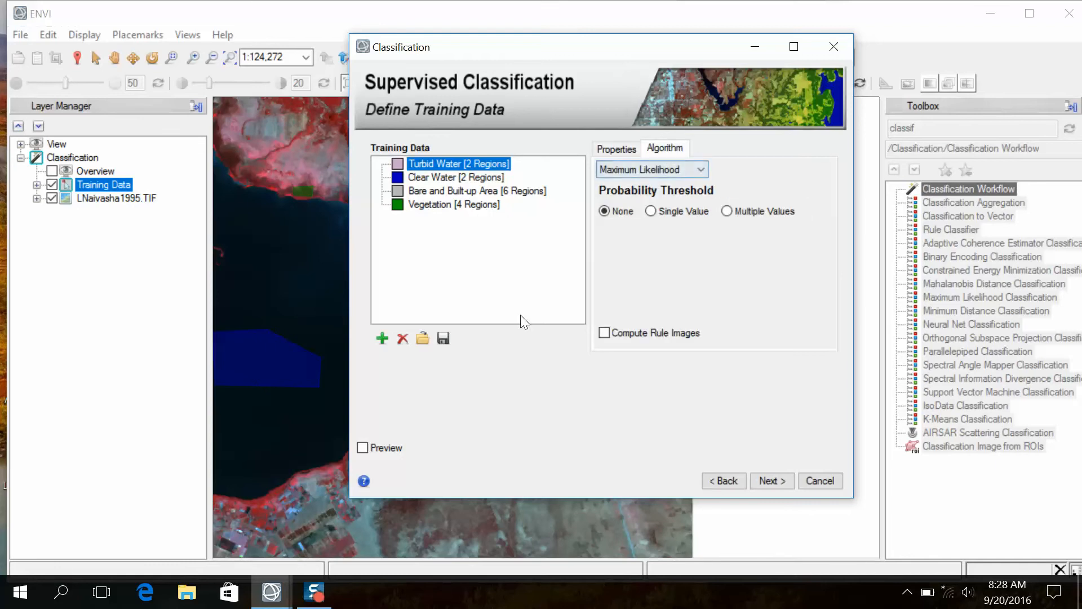
left_click(771, 480)
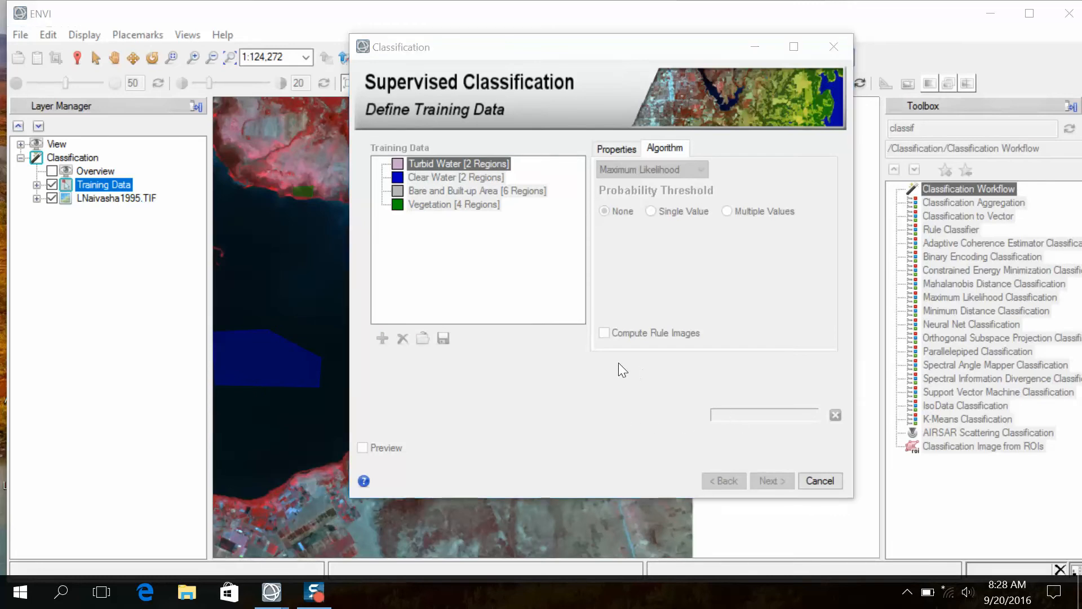
- Examine the supervised classification result over the land and along the lake shore
left_click_drag(473, 55, 628, 91)
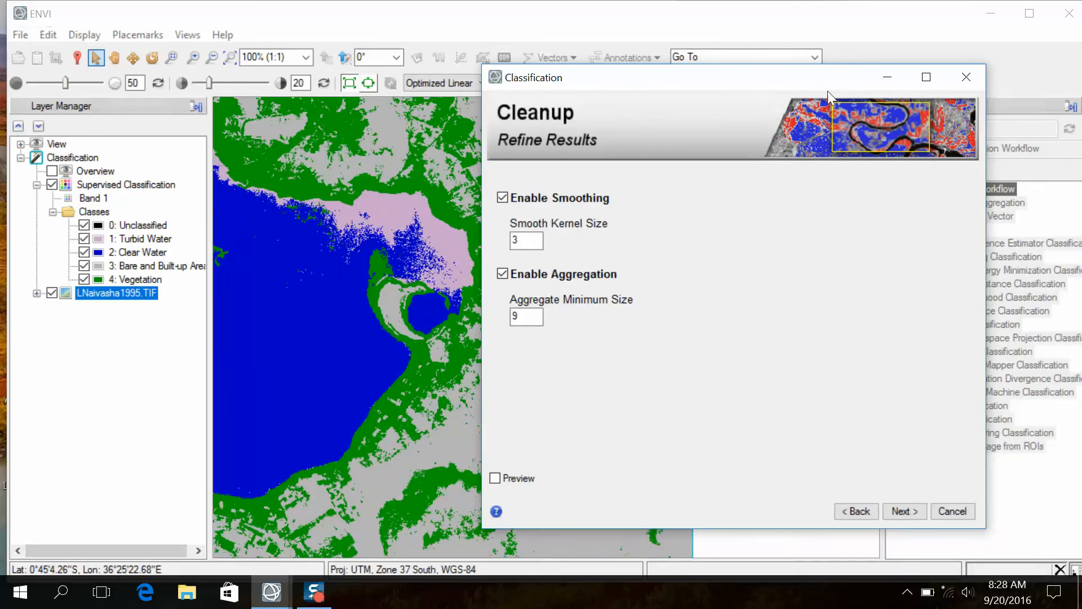
left_click(230, 58)
scroll(375, 265, "up", 3)
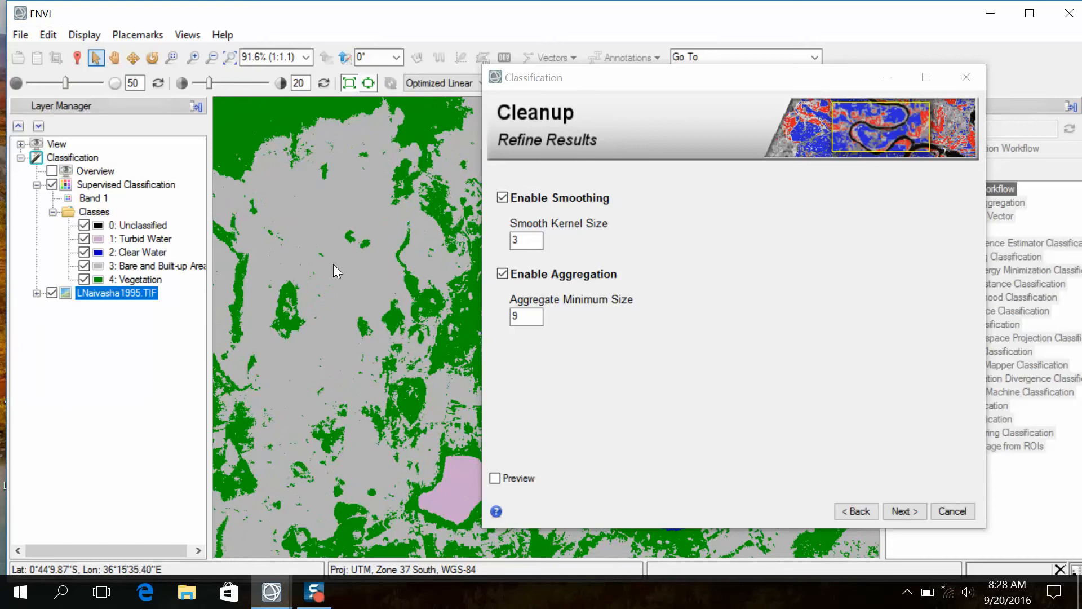
left_click(333, 263)
scroll(292, 195, "up", 2)
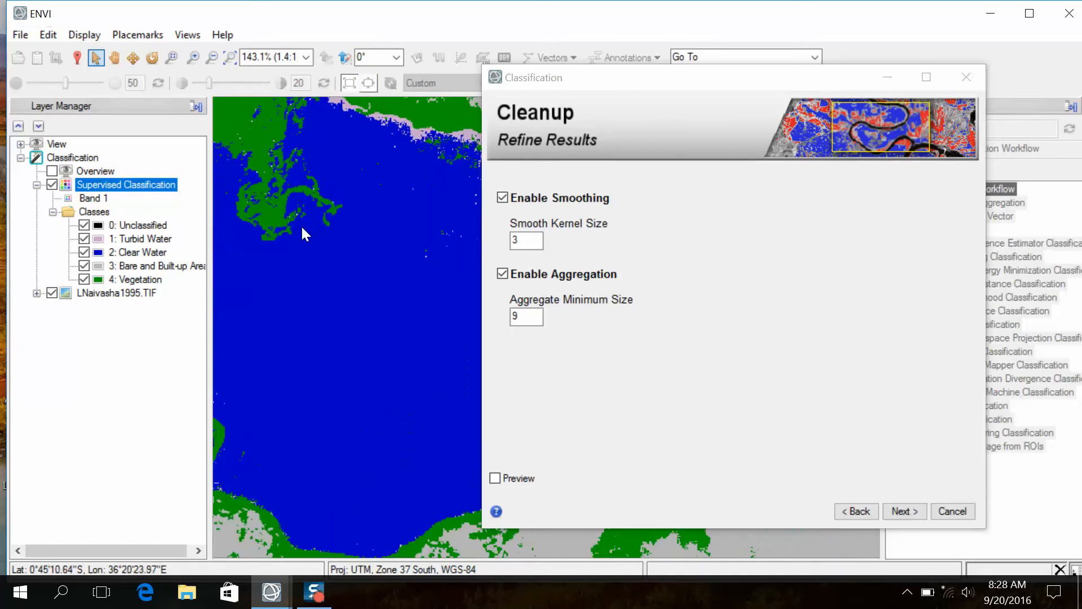
left_click_drag(287, 224, 381, 249)
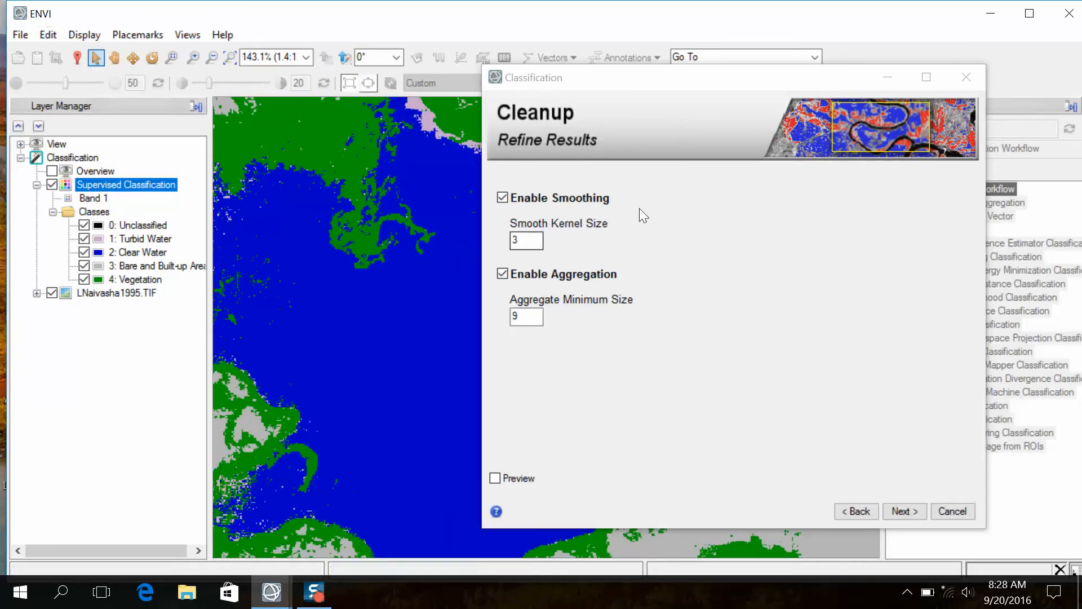
- Apply the cleanup with smooth kernel size 3 and aggregate minimum size 9, and turn off the classification vectors export
left_click_drag(700, 78, 583, 65)
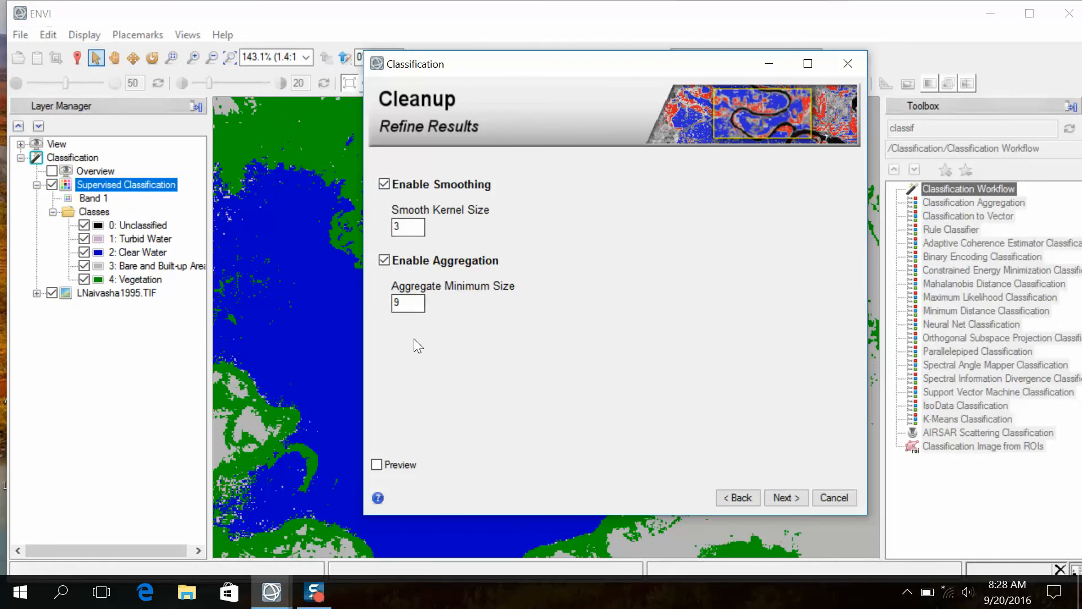
left_click(785, 499)
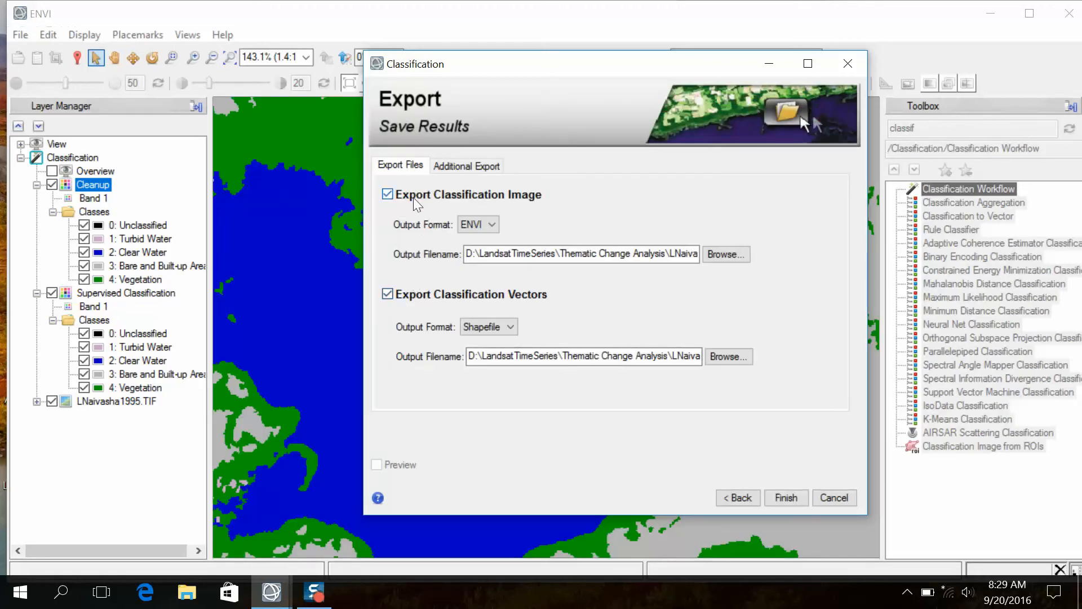
left_click(388, 293)
left_click(458, 166)
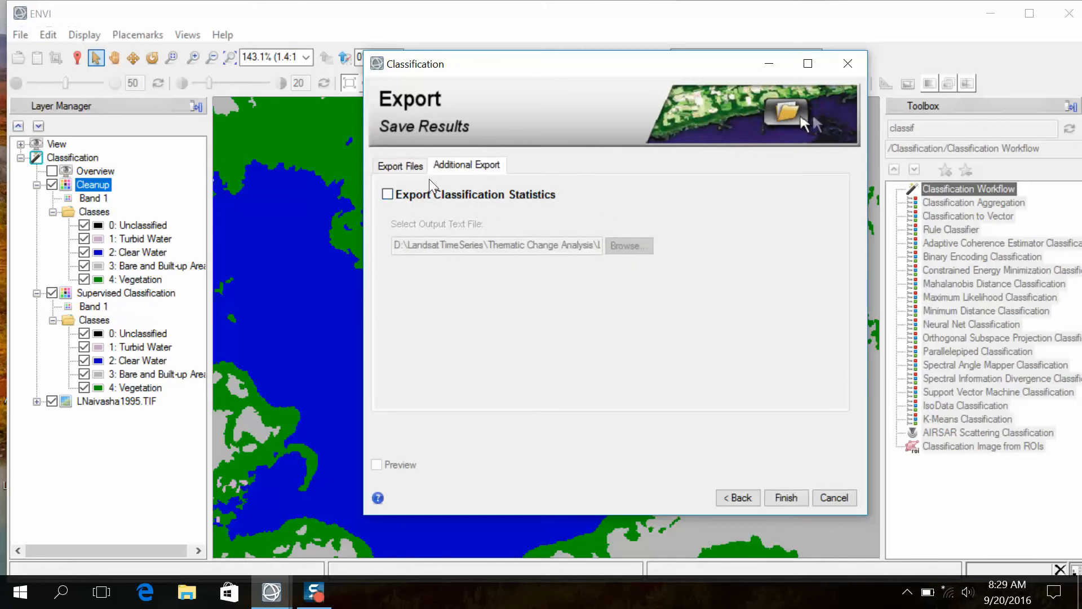
left_click(400, 165)
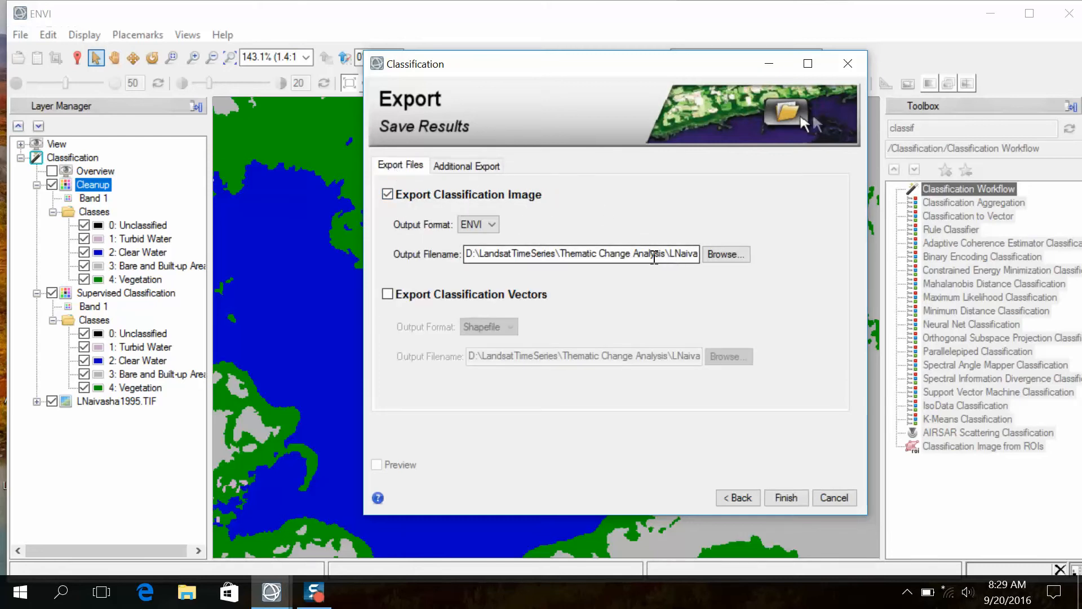
- Copy the file name LNaivasha1995_class.dat from the classification image's output path
left_click_drag(687, 257, 749, 265)
left_click(632, 254)
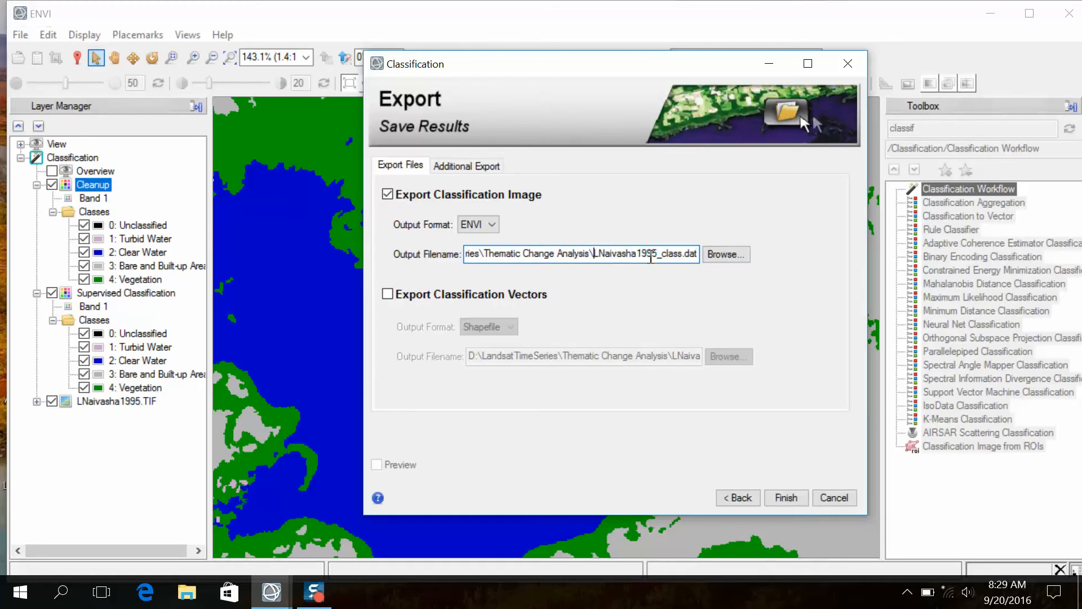
left_click_drag(596, 253, 699, 256)
right_click(658, 255)
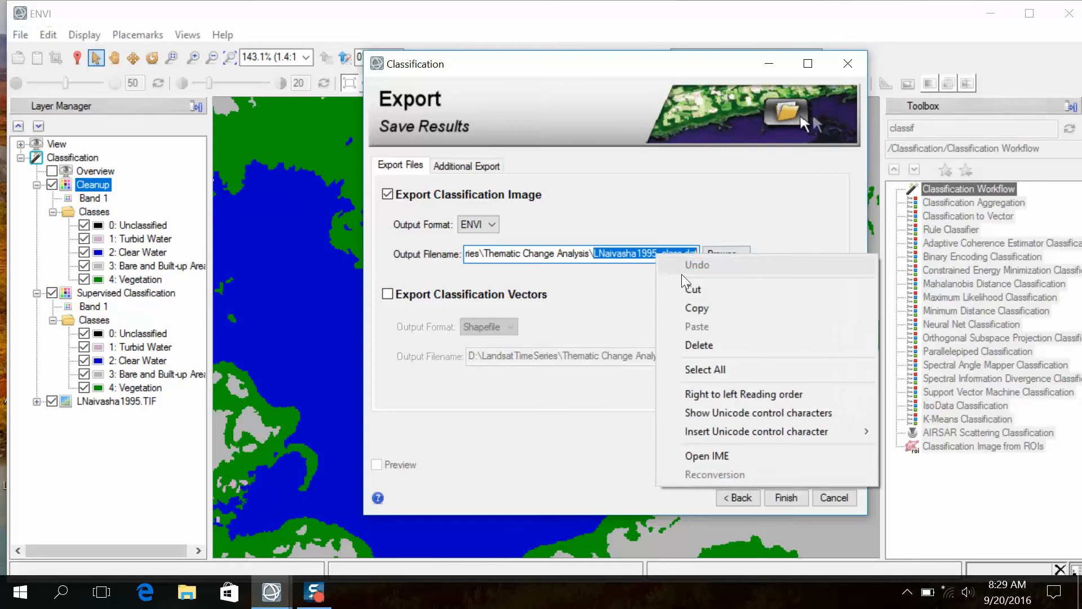
left_click(697, 308)
- Set the classification image output to LNaivasha1995_class.dat in the Classifcation folder under Output and finish the export
left_click(725, 254)
double_click(551, 213)
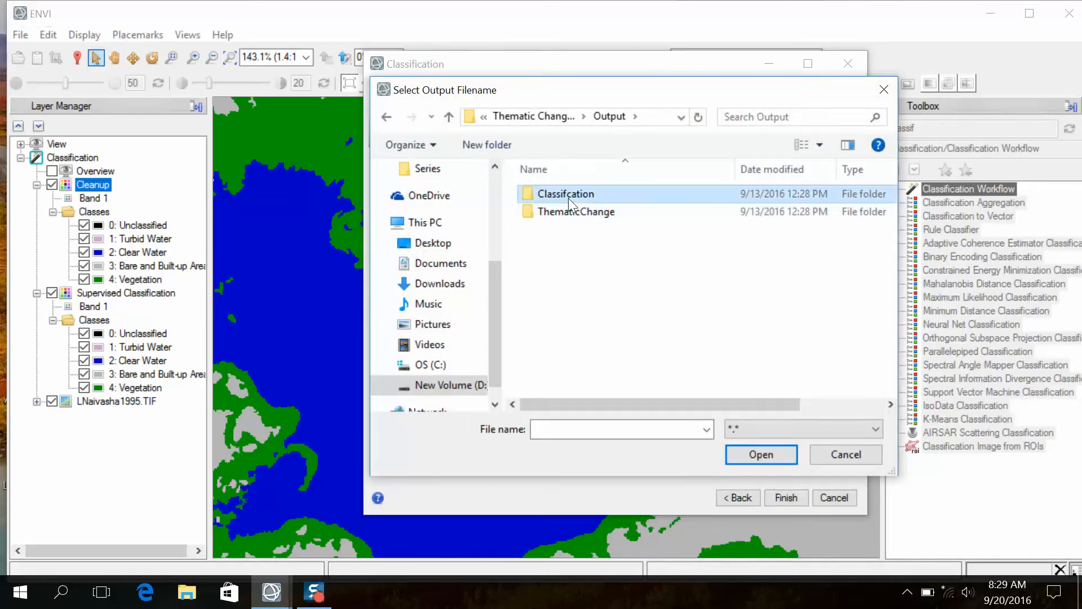
double_click(568, 197)
right_click(580, 427)
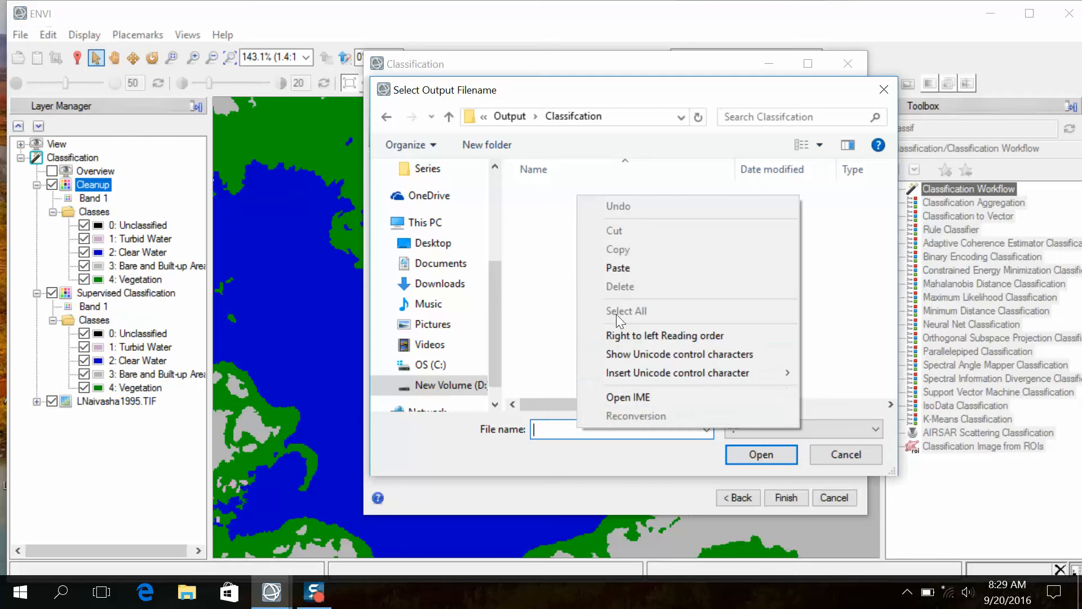
left_click(617, 269)
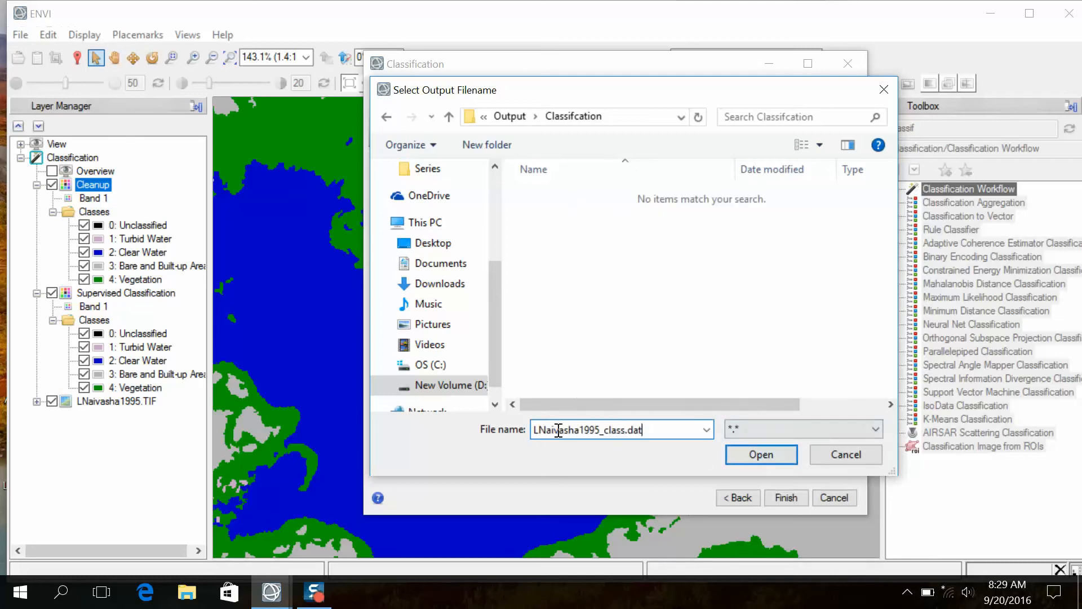
left_click(748, 452)
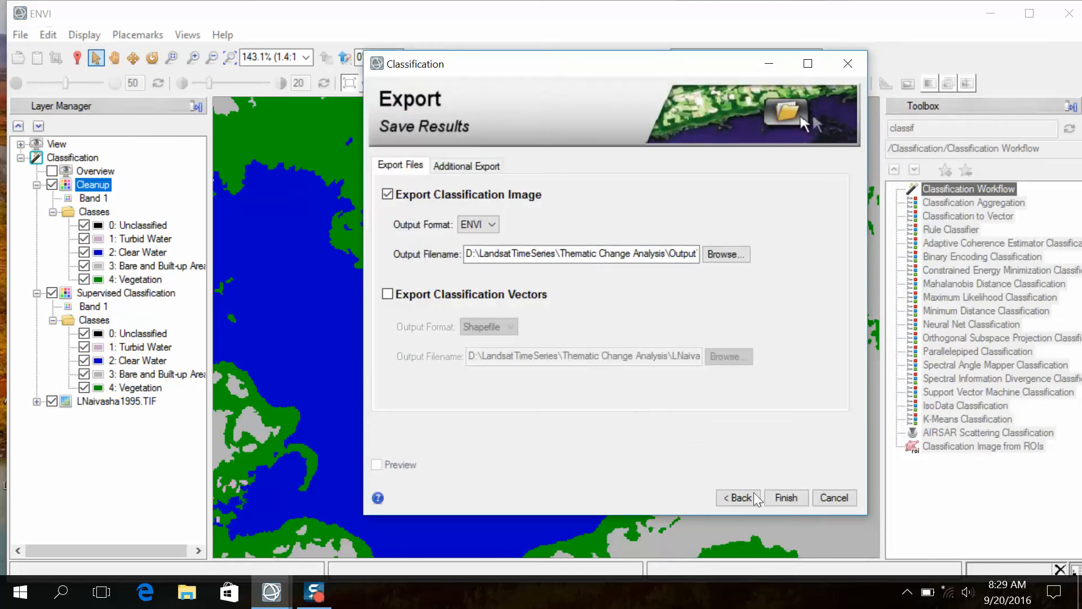
left_click(790, 498)
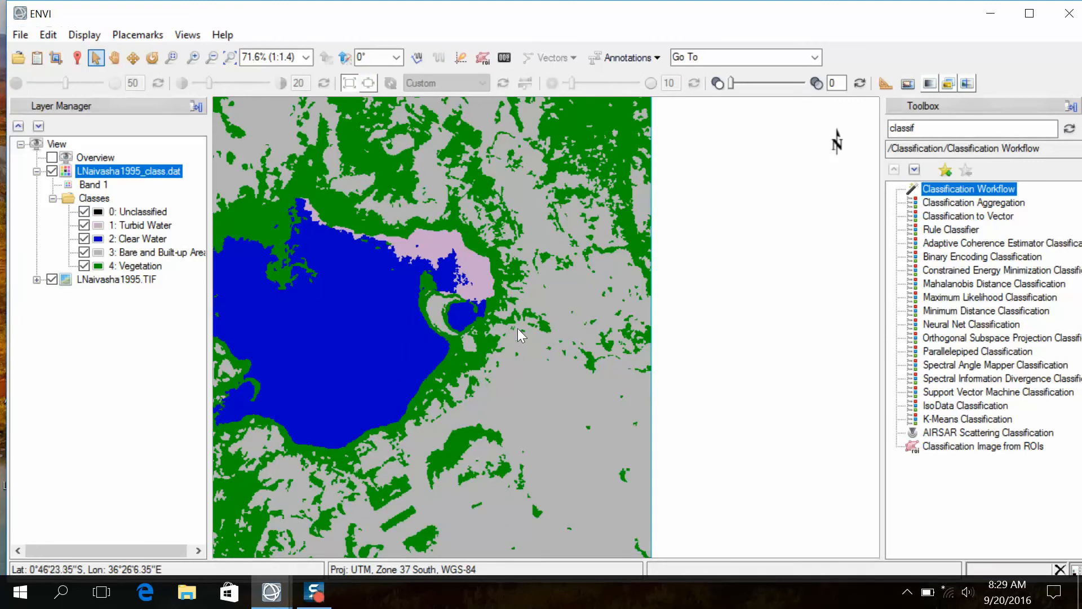
- Examine the exported 1995 classification around the lake and compare it with the LNaivasha1995.TIF image using View Swipe
scroll(516, 327, "up", 2)
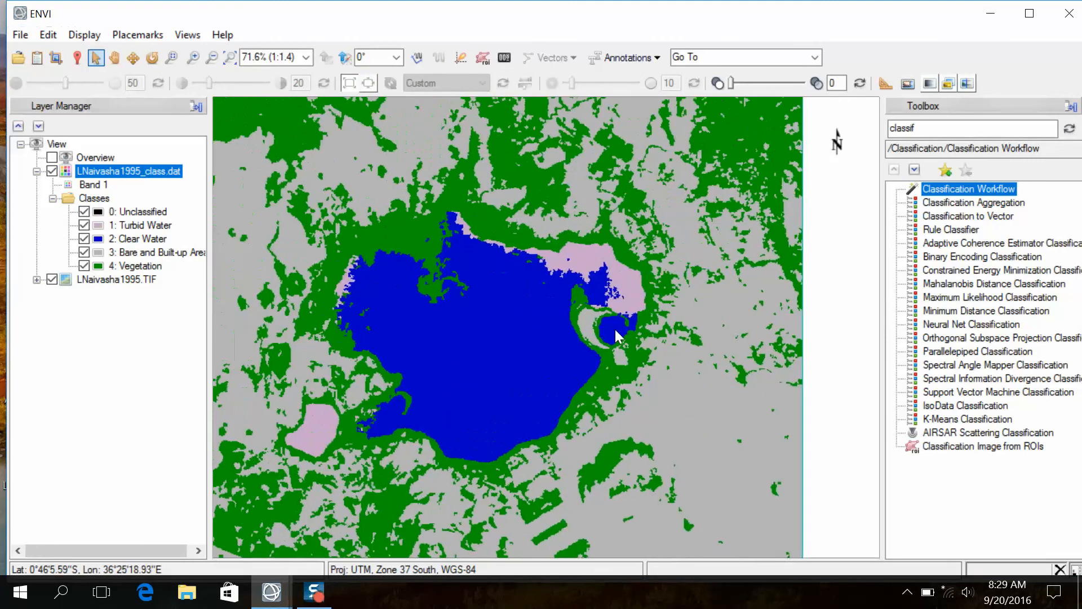
scroll(551, 328, "down", 4)
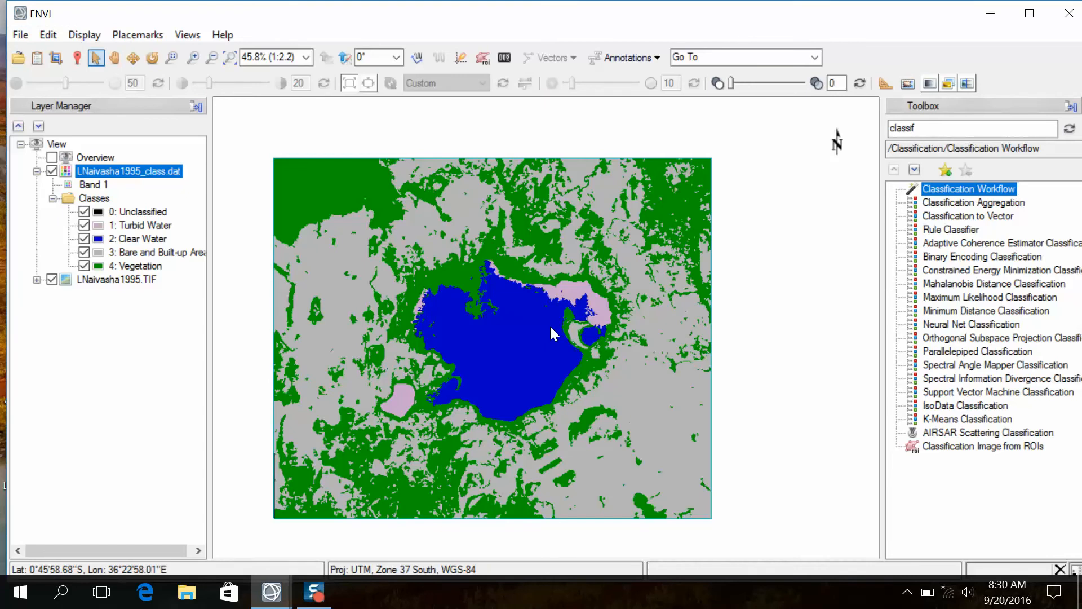
scroll(538, 328, "up", 2)
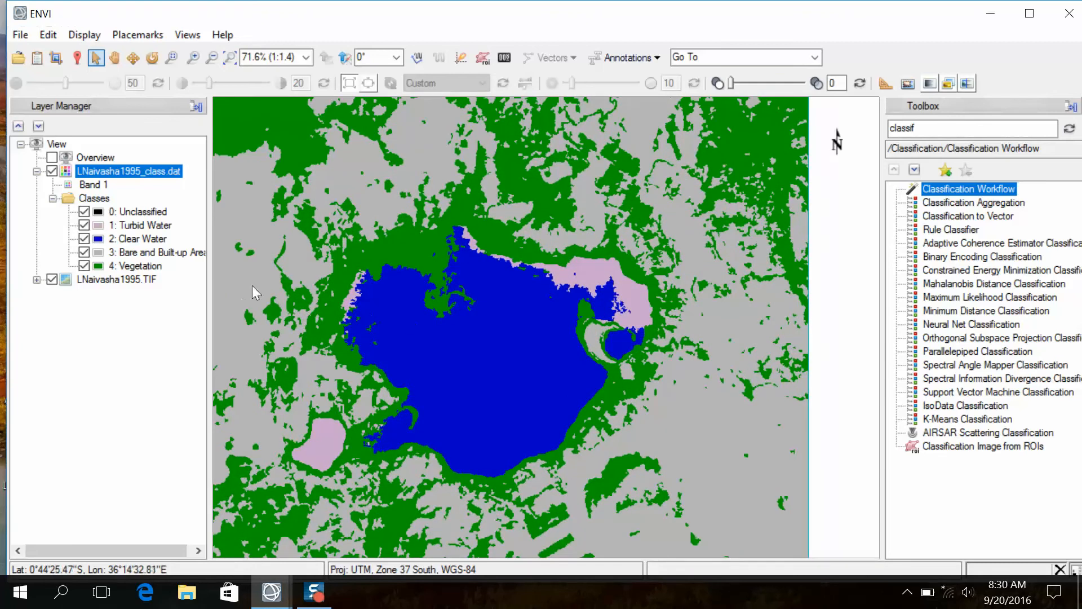
scroll(287, 299, "down", 2)
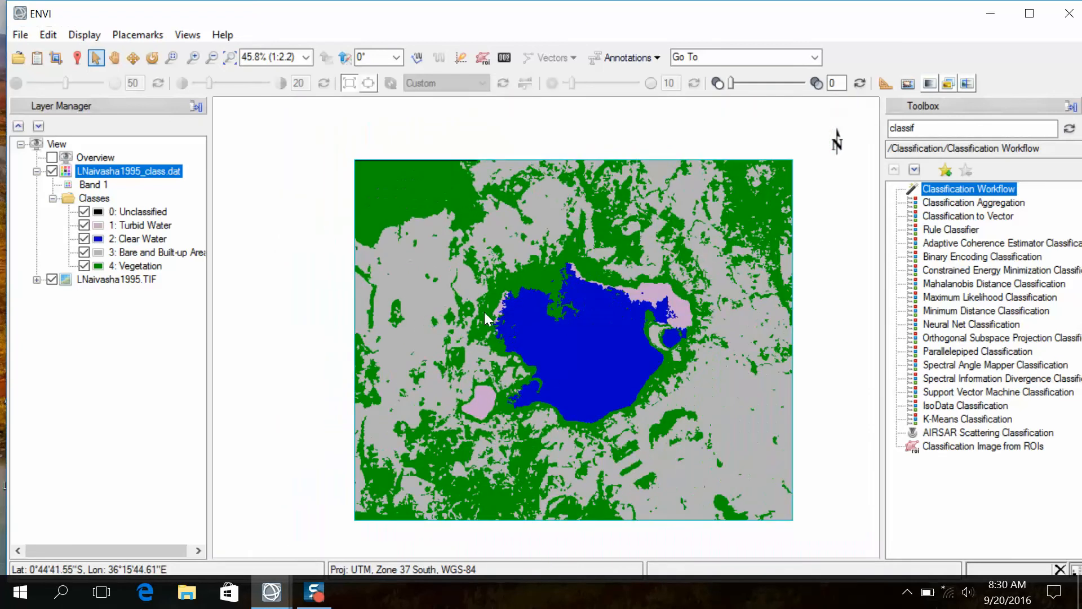
scroll(529, 333, "up", 1)
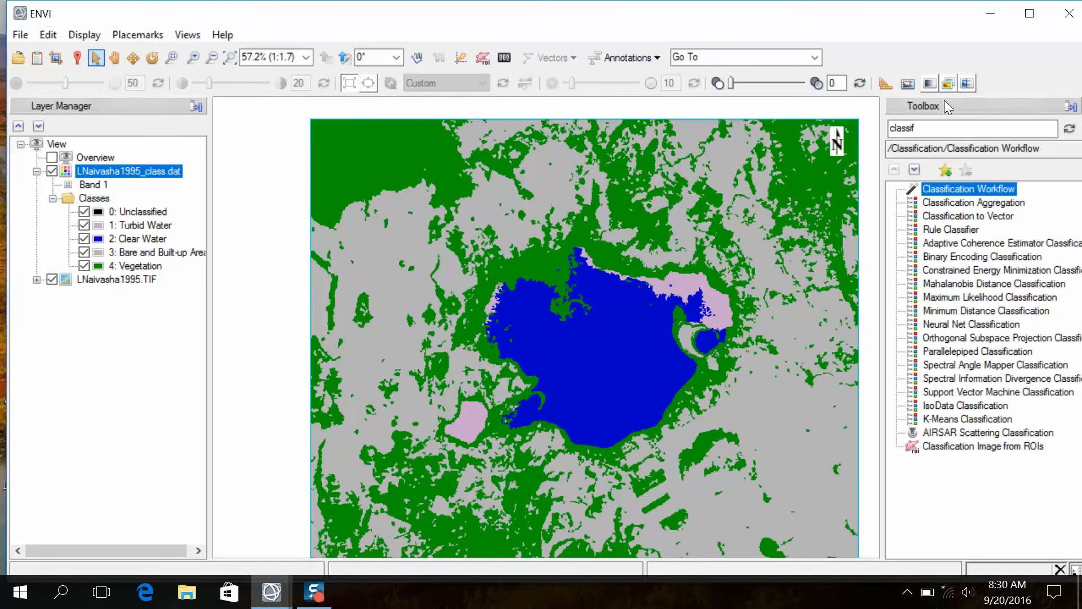
left_click(966, 86)
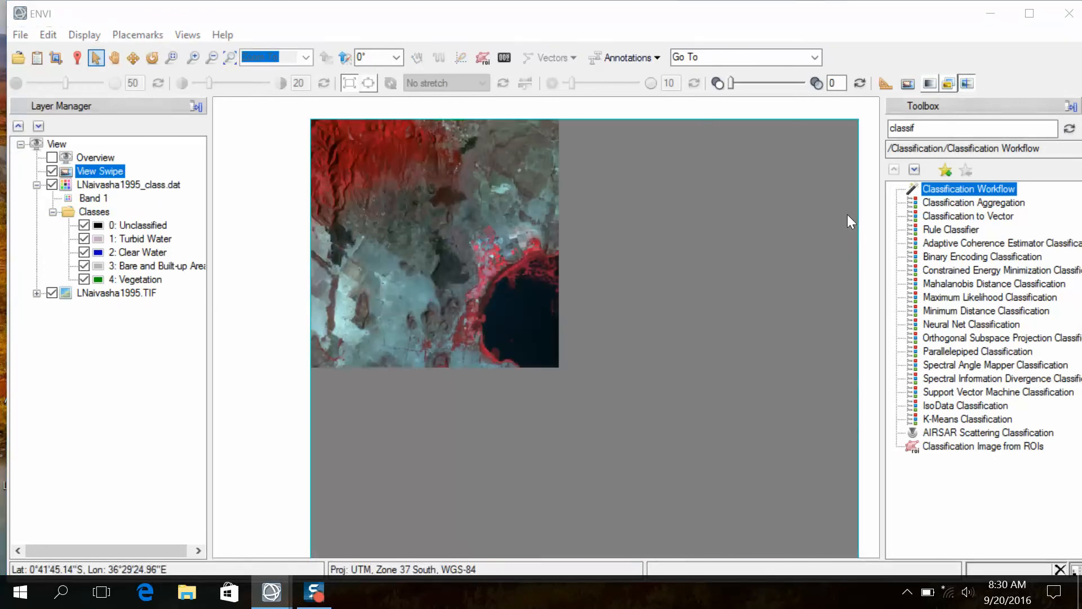
left_click_drag(729, 329, 340, 355)
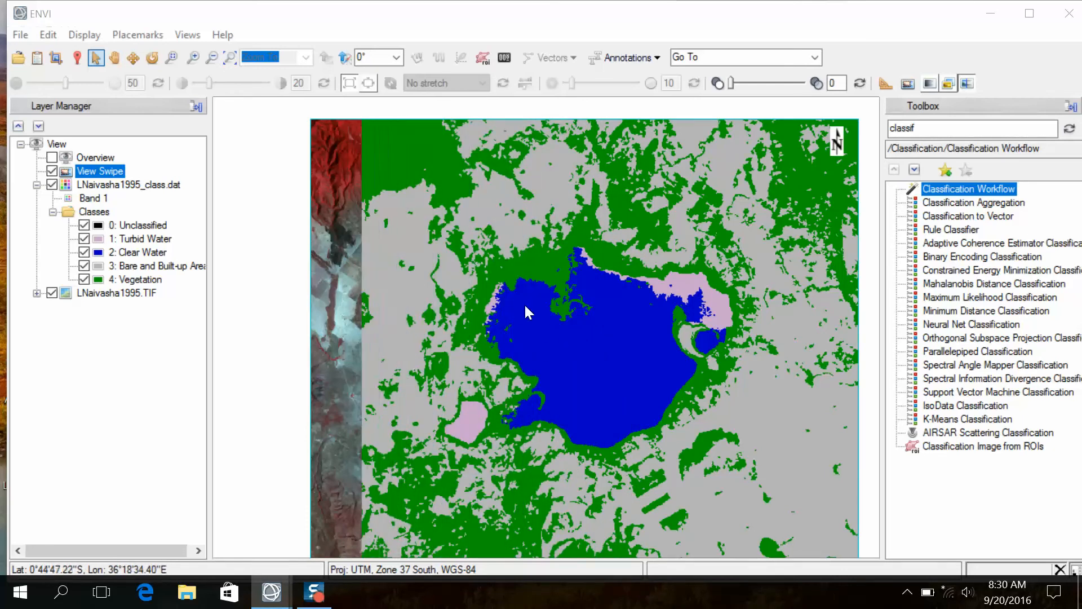
left_click(966, 85)
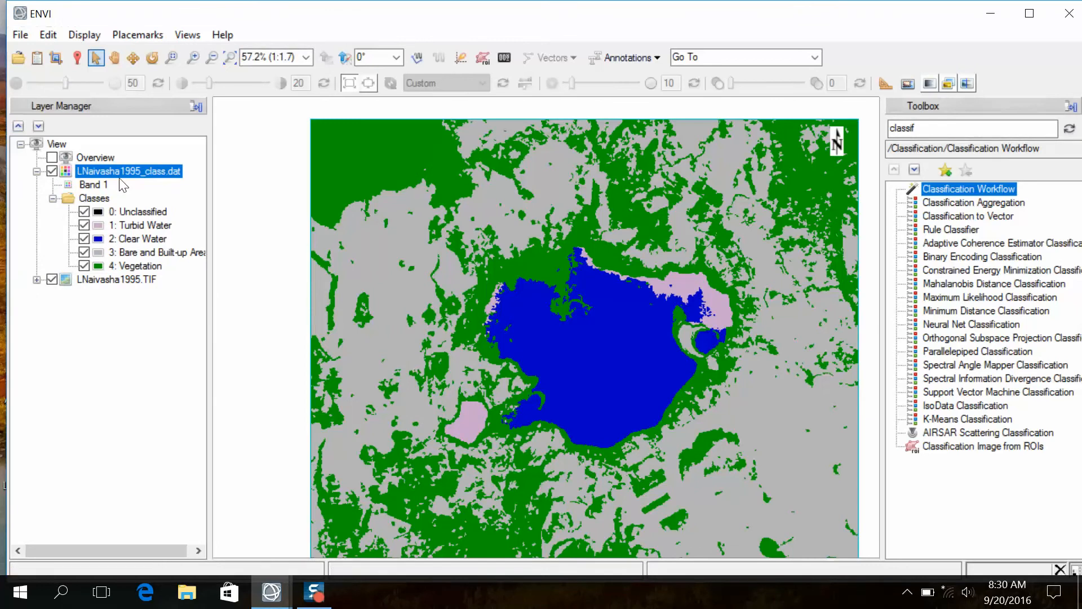
- Start a new Classification Workflow and browse the Thematic Change Analysis folder for its input raster
double_click(981, 193)
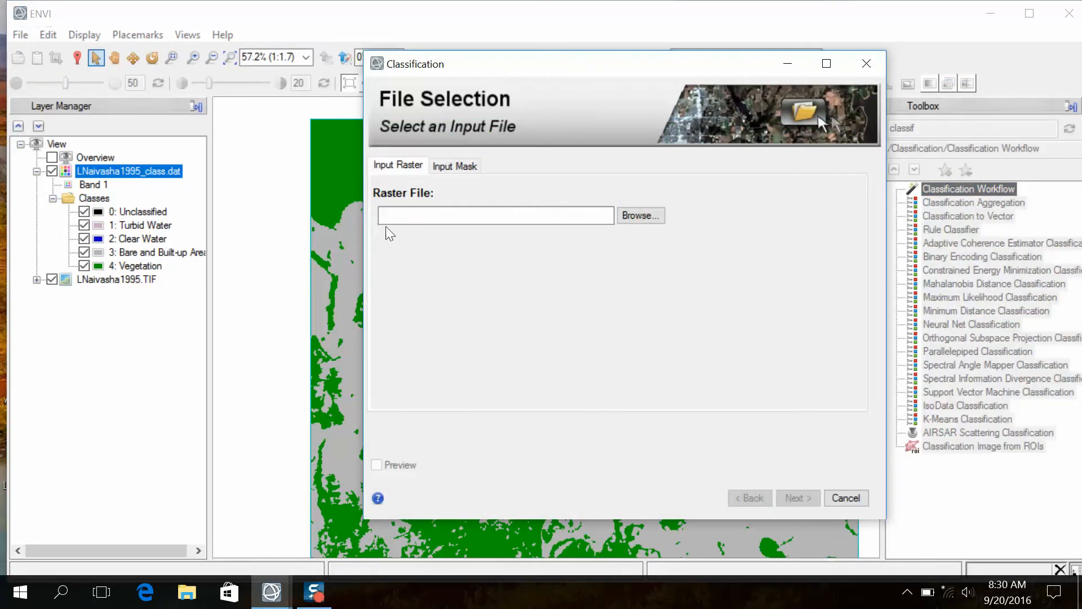
left_click(632, 214)
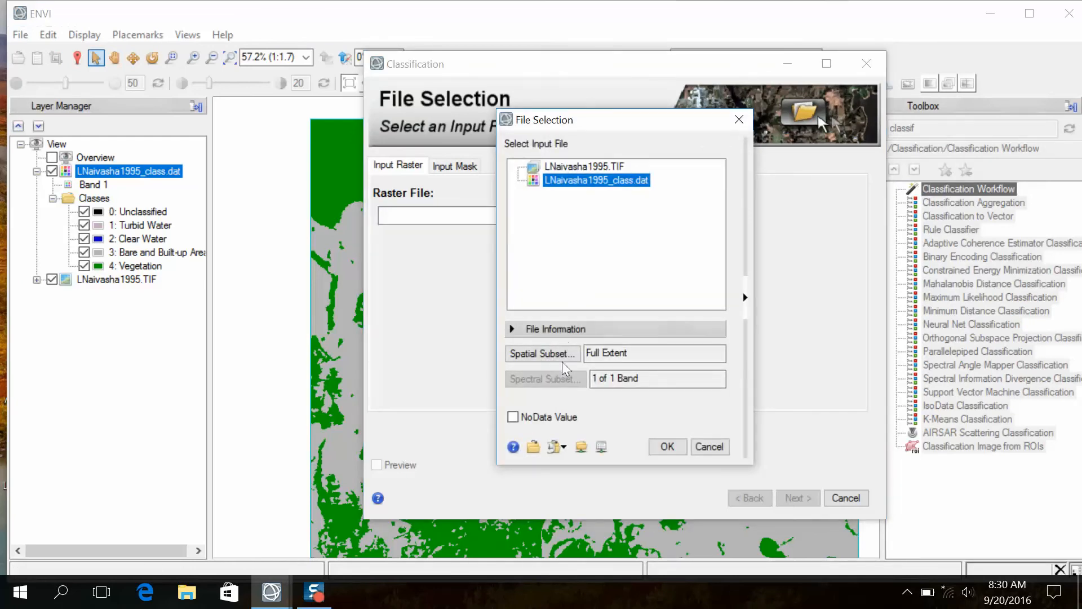
left_click(533, 447)
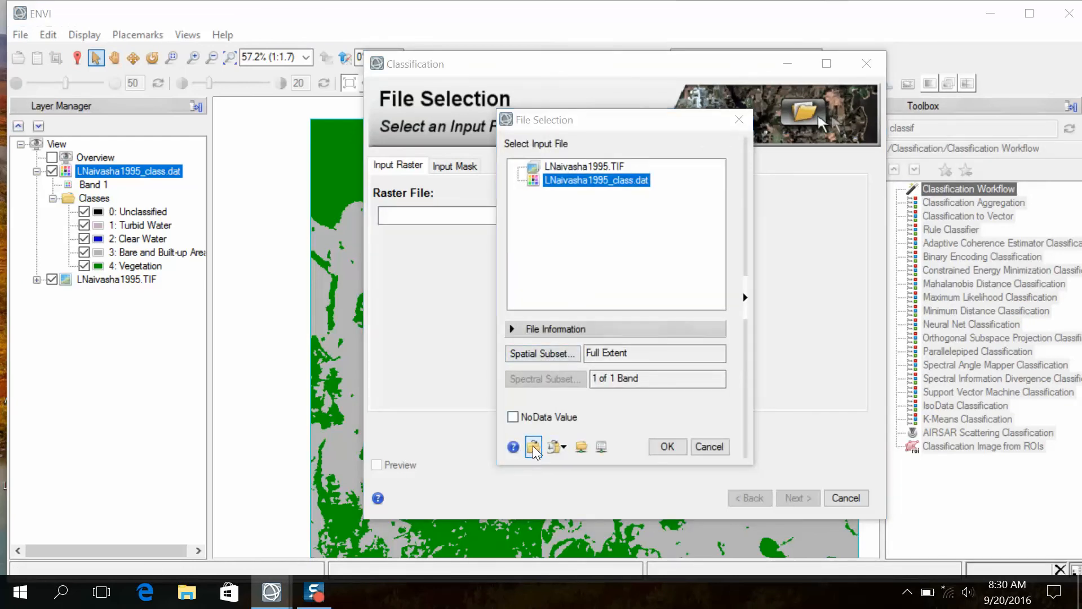
left_click(177, 84)
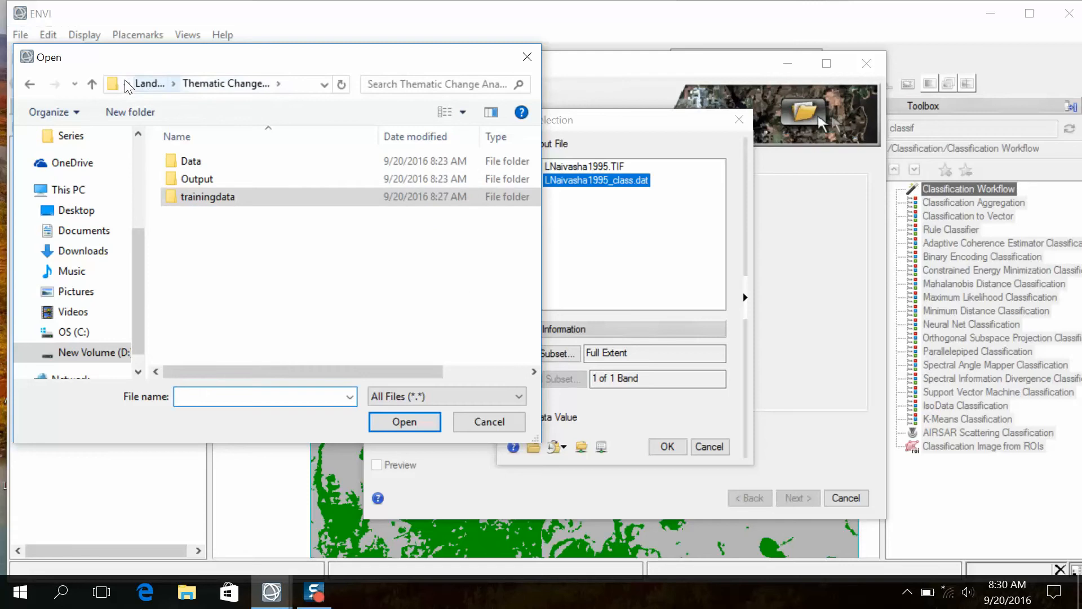
left_click(141, 84)
double_click(194, 161)
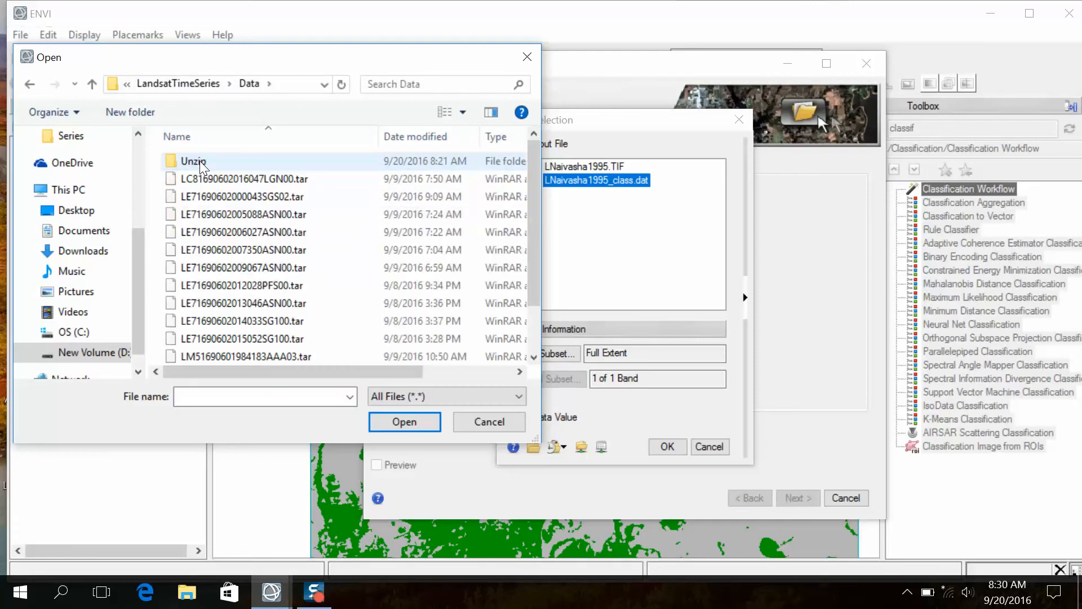
left_click(94, 84)
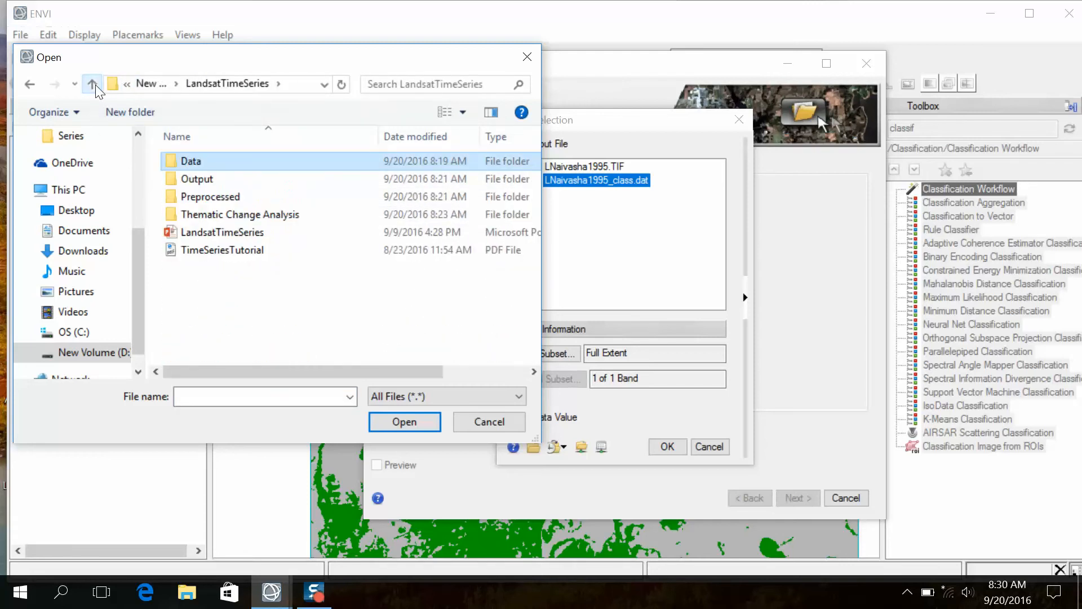
double_click(246, 213)
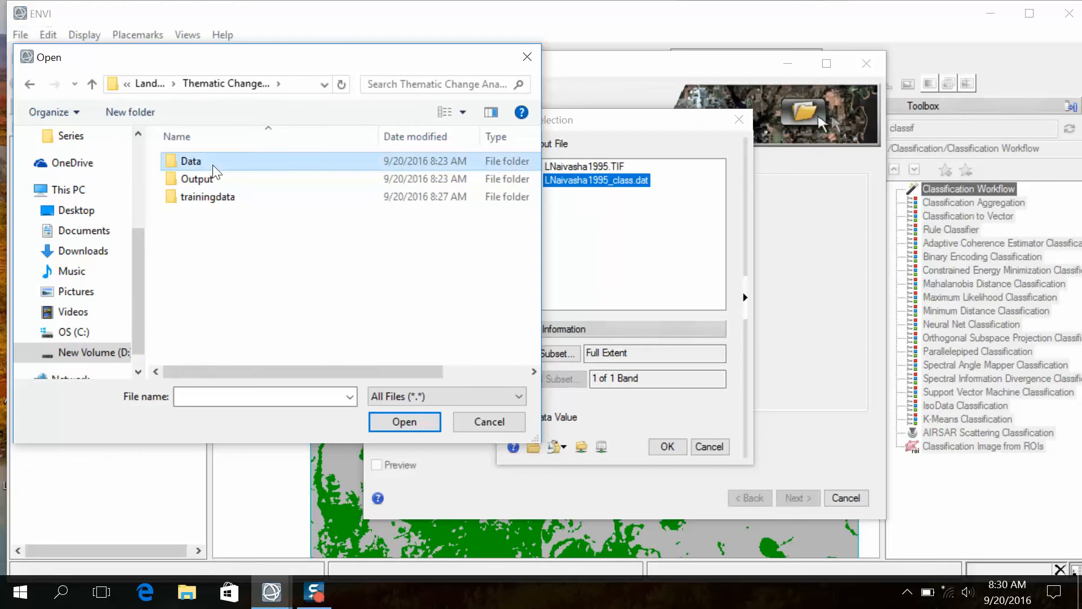
- Open LNaivasha2010 from the 2010 data folder and use it as the classification's input raster at full extent
double_click(213, 164)
double_click(202, 176)
left_click(225, 177)
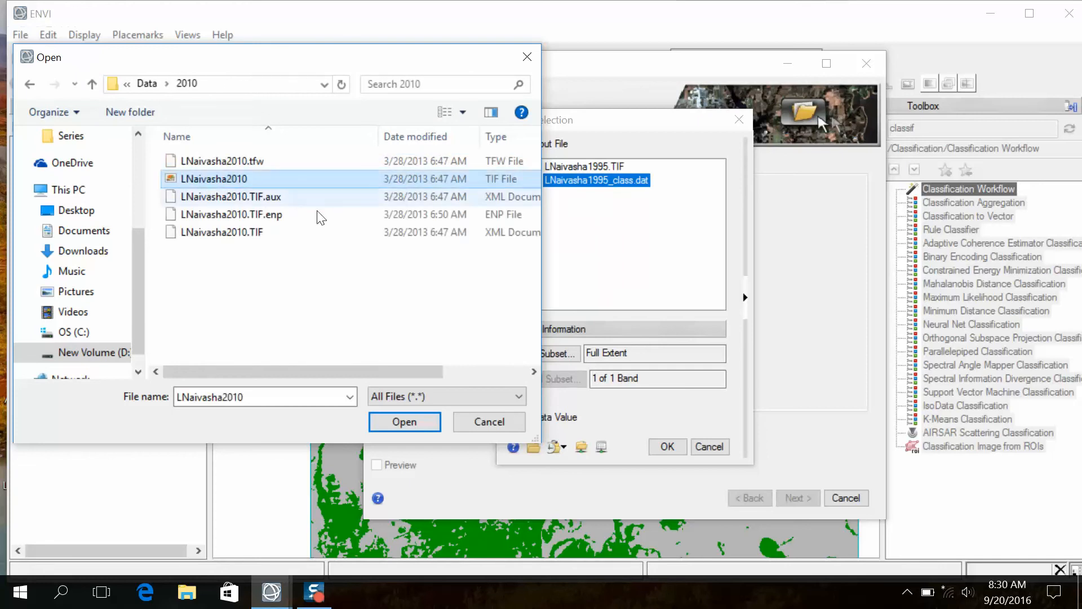
left_click(396, 422)
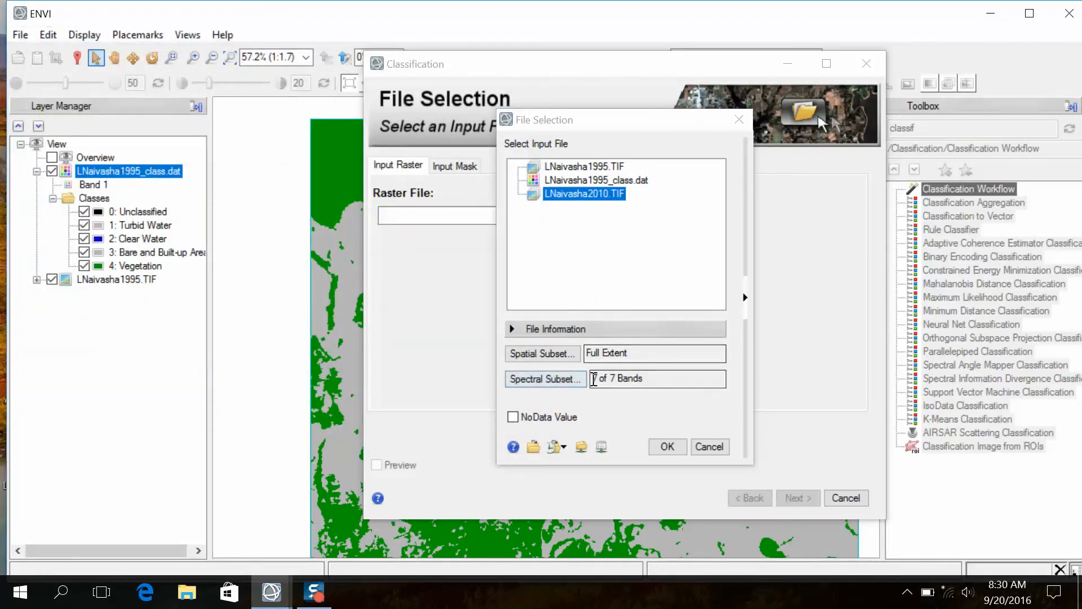
left_click(666, 446)
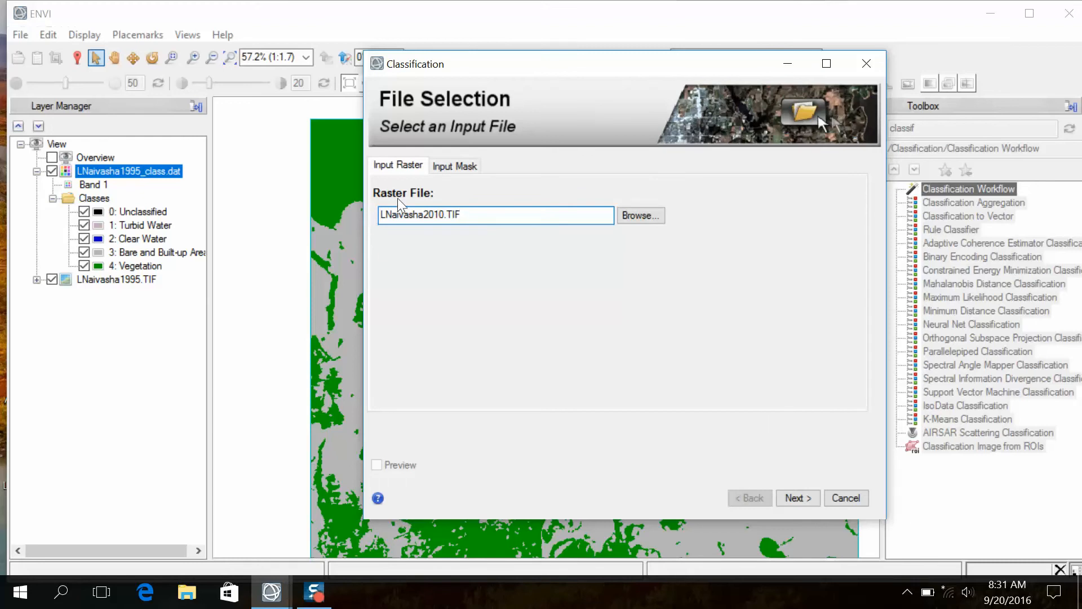
left_click(779, 496)
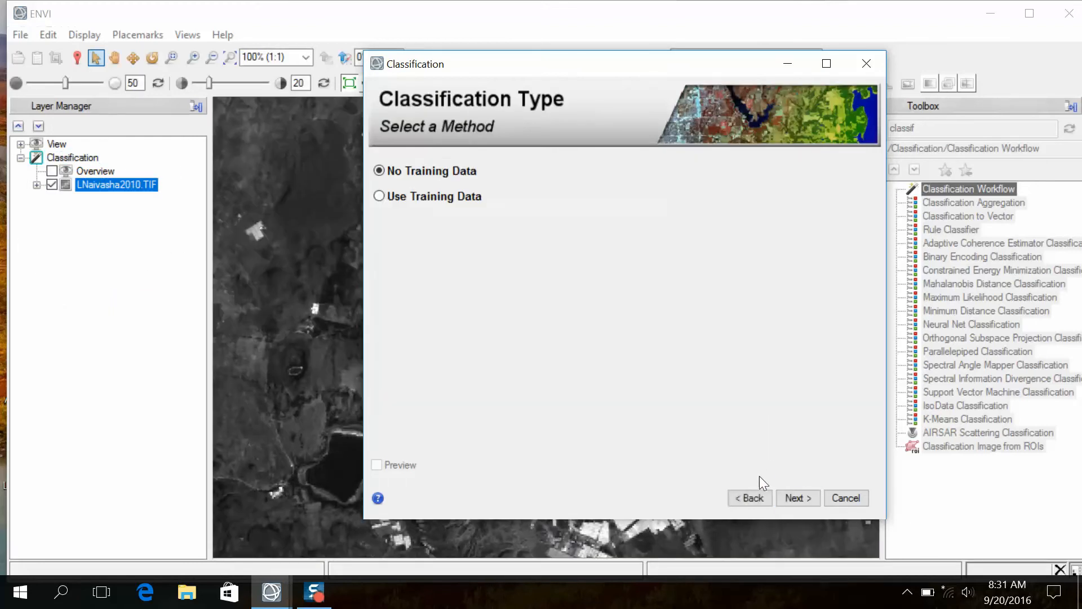
- Choose classification with training data and load the training regions from Training2010.shp in the trainingdata folder
left_click(421, 195)
left_click(788, 497)
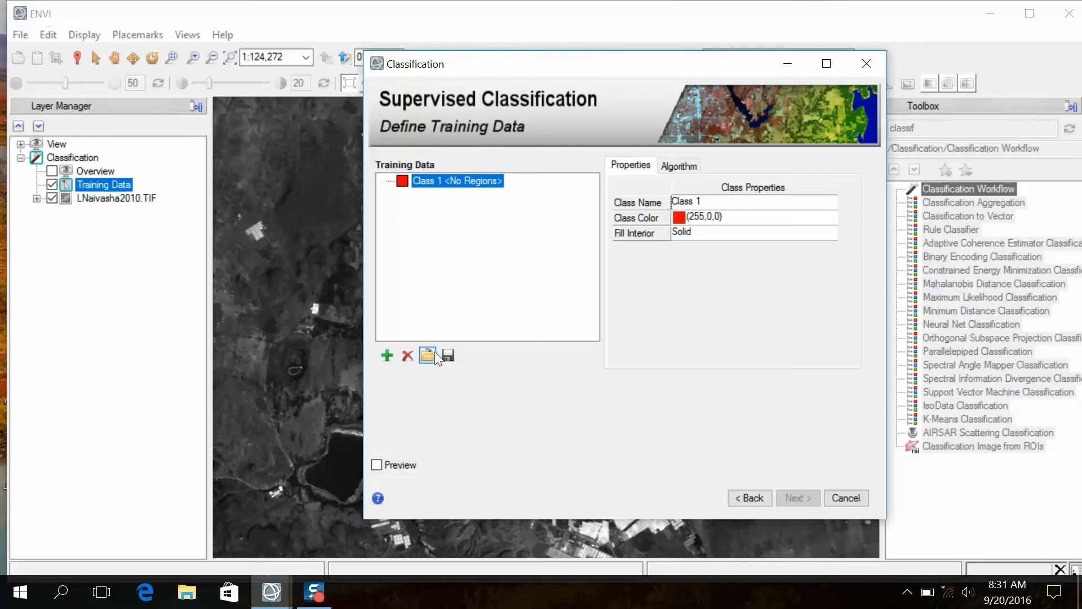
left_click(428, 355)
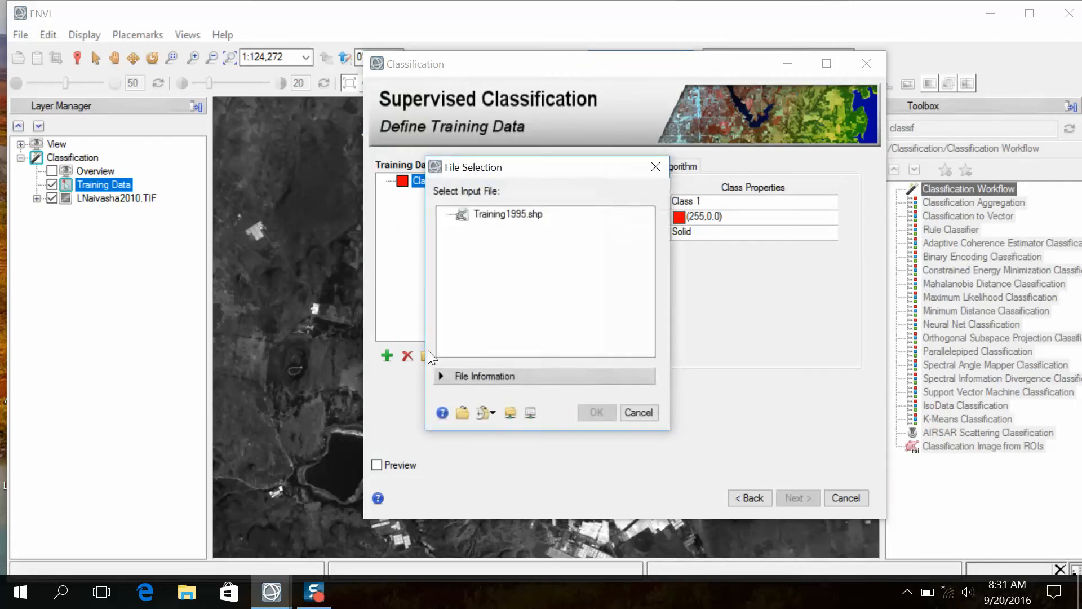
left_click(466, 414)
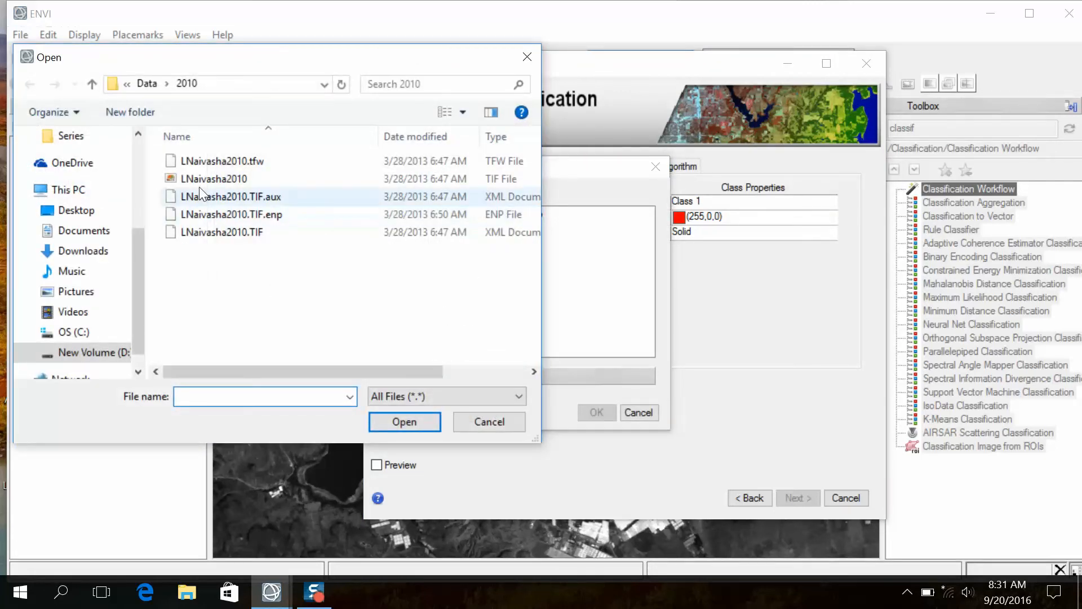
left_click(147, 84)
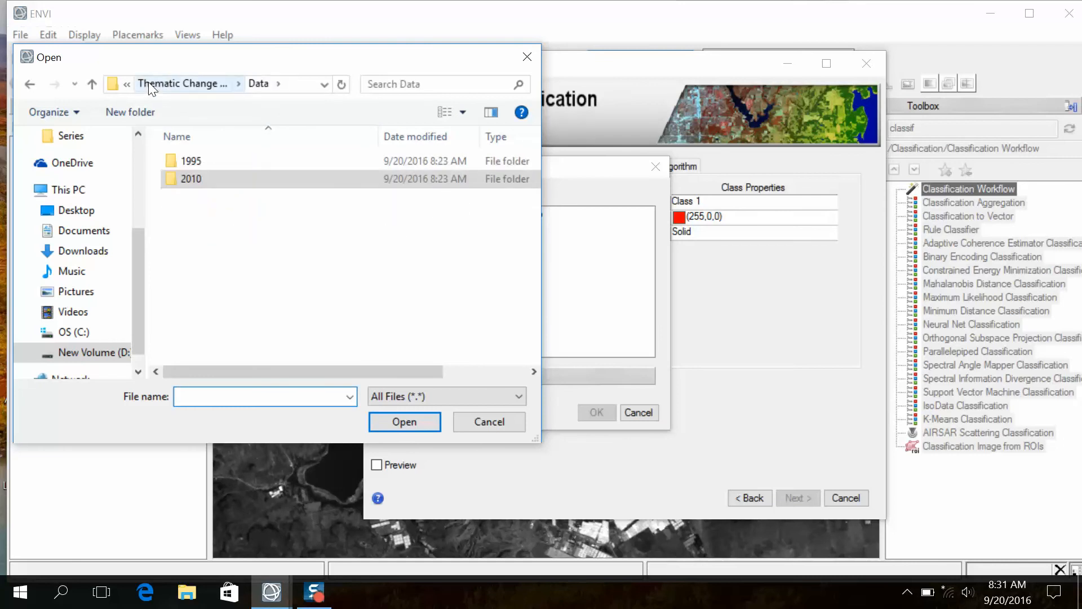
left_click(148, 83)
double_click(197, 196)
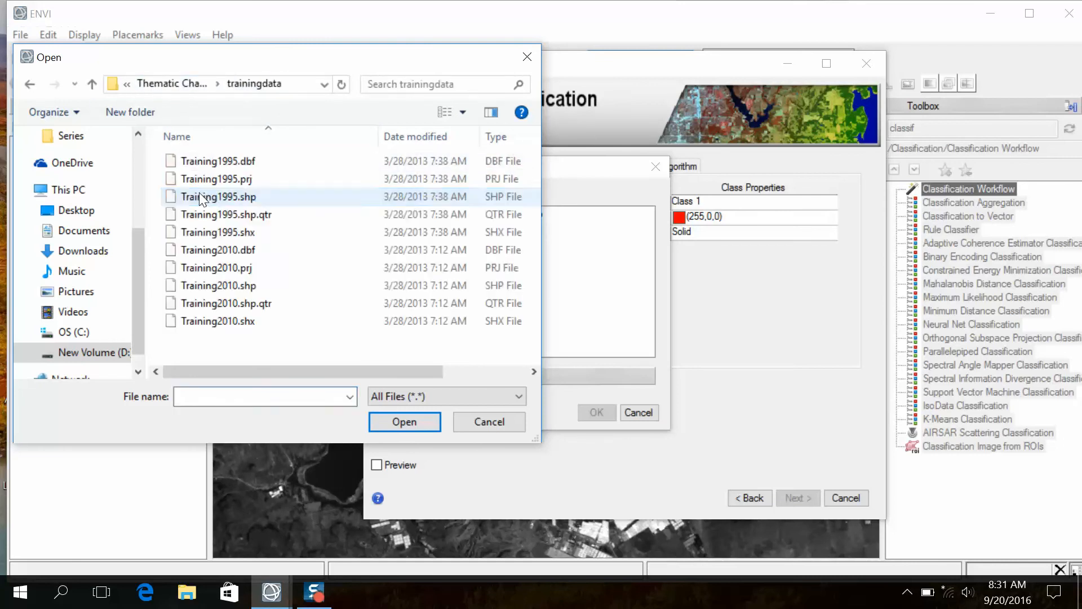
left_click(238, 285)
left_click(405, 421)
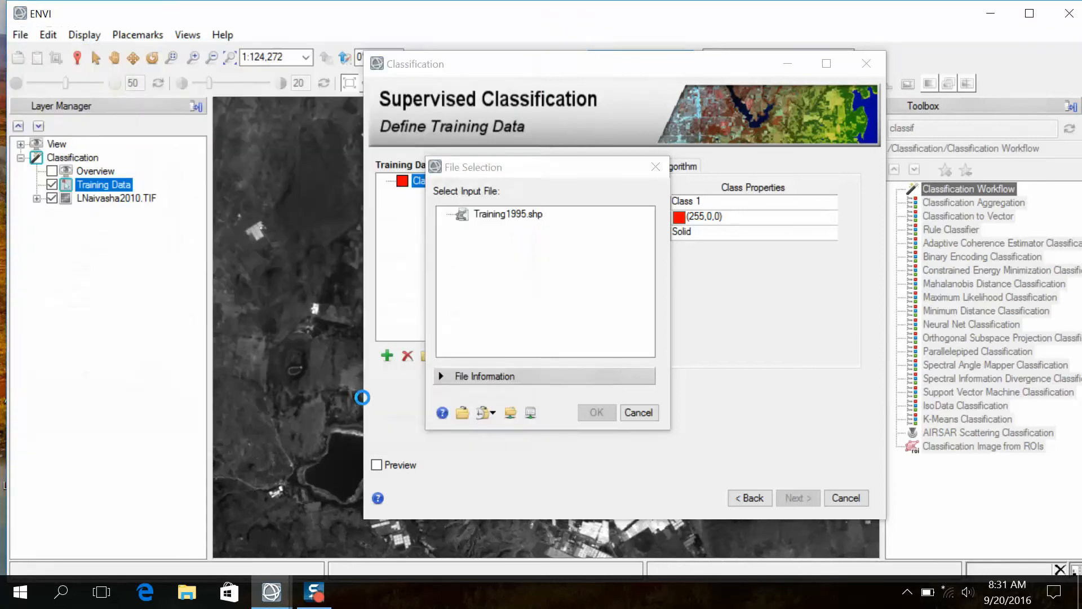
left_click(597, 416)
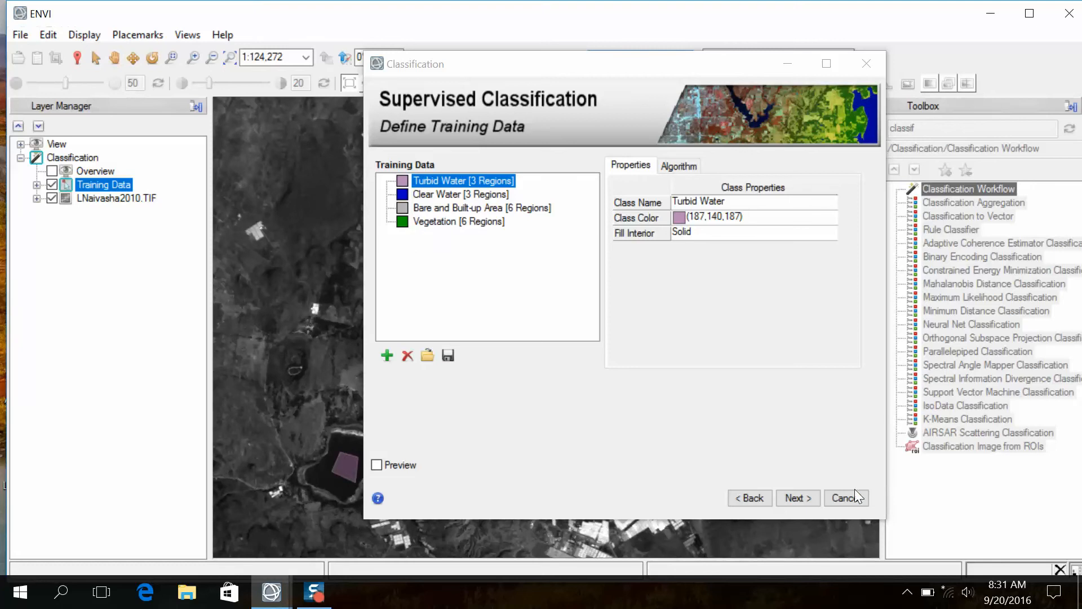
- Run the supervised classification of the 2010 image and apply the cleanup with smooth kernel size 3 and aggregate minimum size 9
left_click(794, 499)
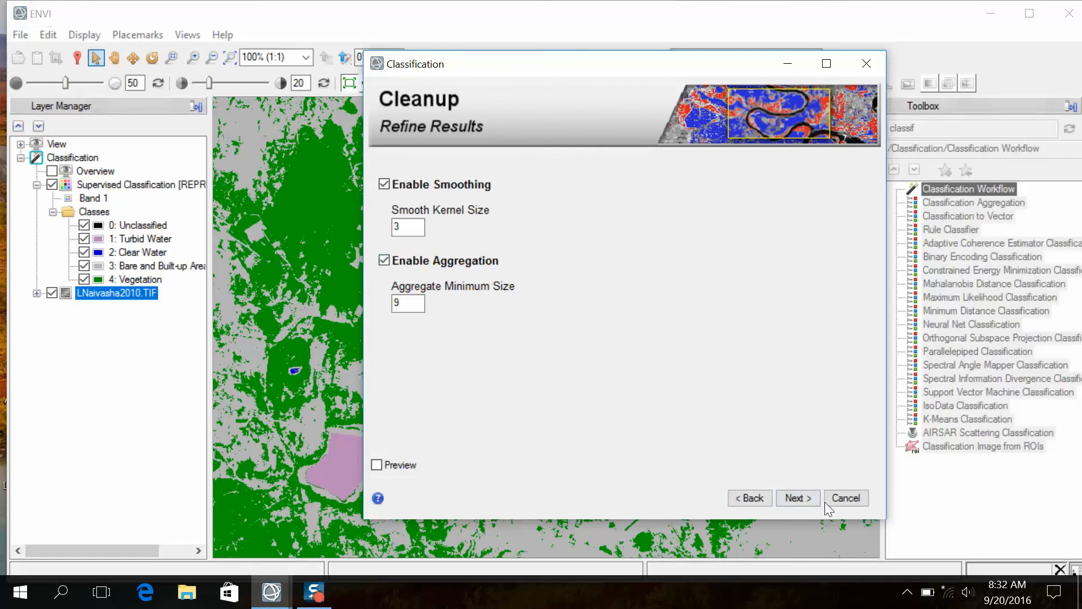
left_click(795, 497)
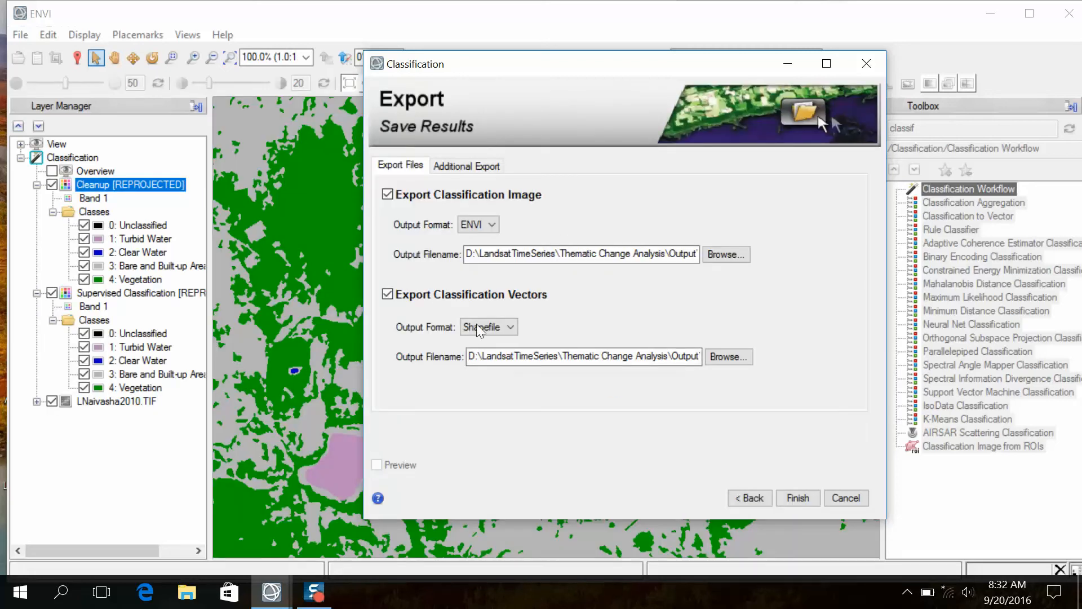
- Export only the 2010 classification image in ENVI format as LNaivasha2010_class.dat, without classification vectors, and finish the workflow
left_click_drag(484, 64, 598, 121)
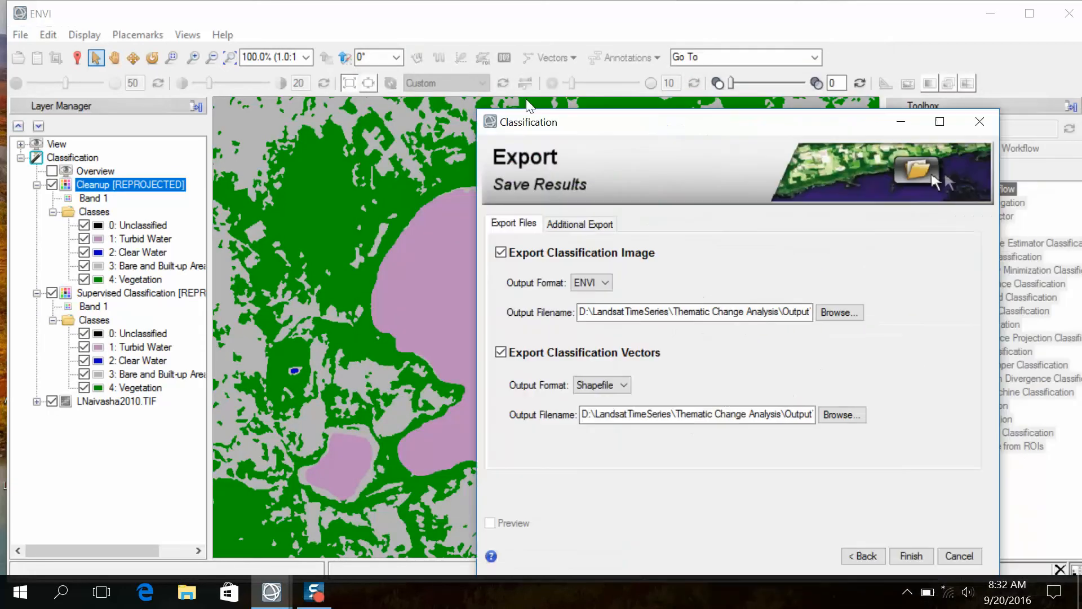
left_click_drag(528, 104, 496, 77)
left_click(414, 310)
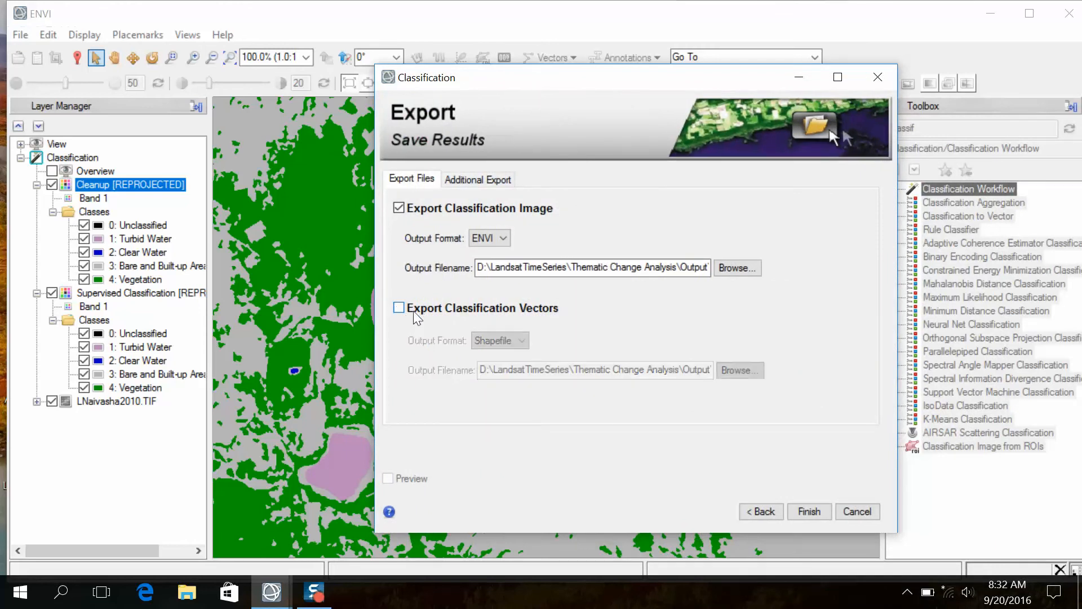
left_click(458, 181)
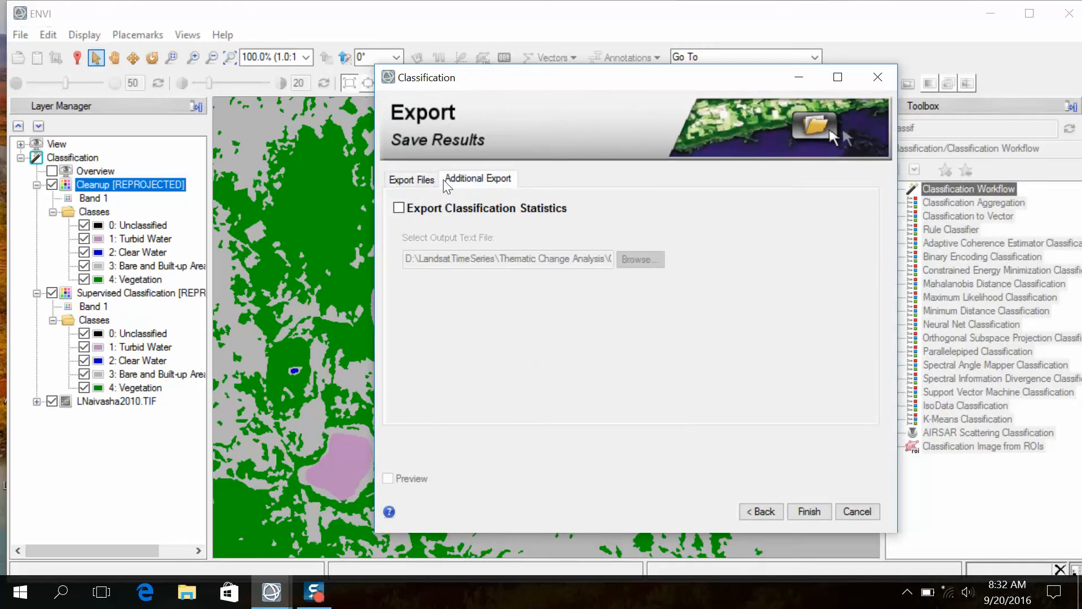
left_click(407, 179)
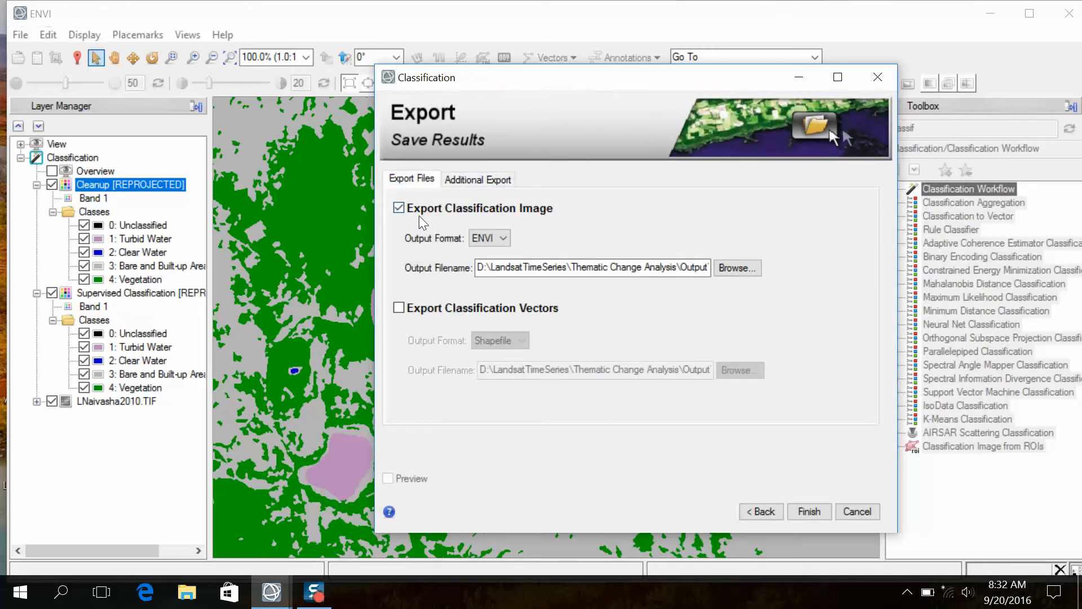
left_click(728, 268)
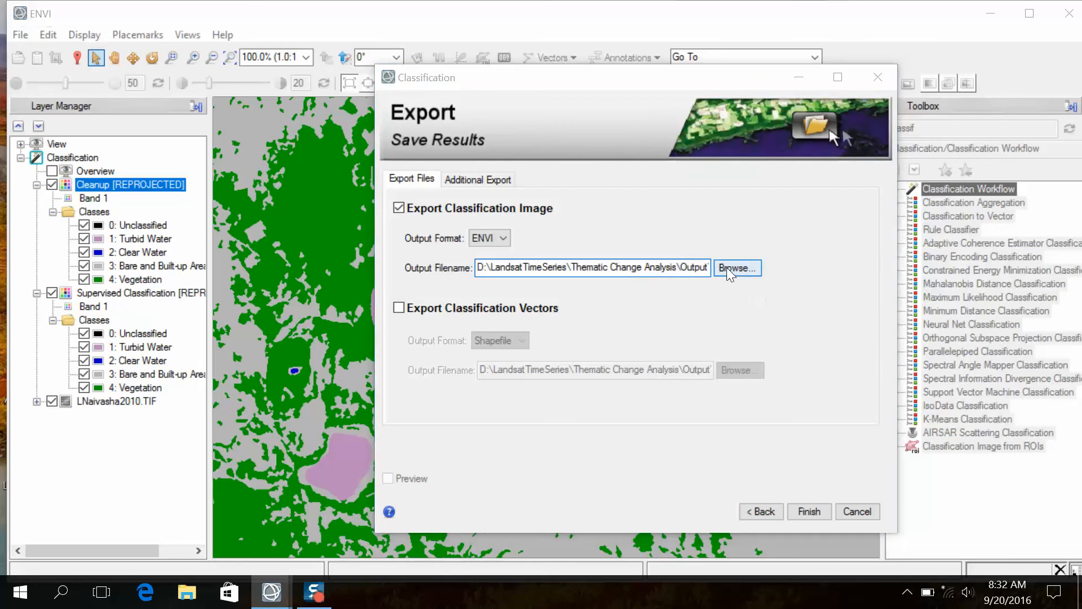
left_click(895, 102)
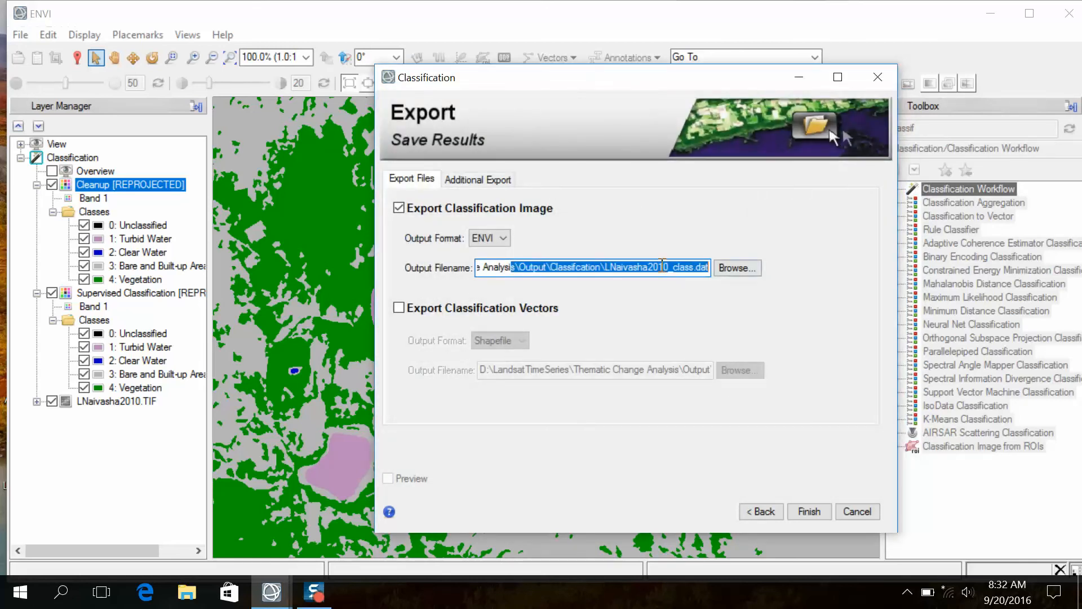
left_click(651, 268)
left_click_drag(614, 268, 453, 267)
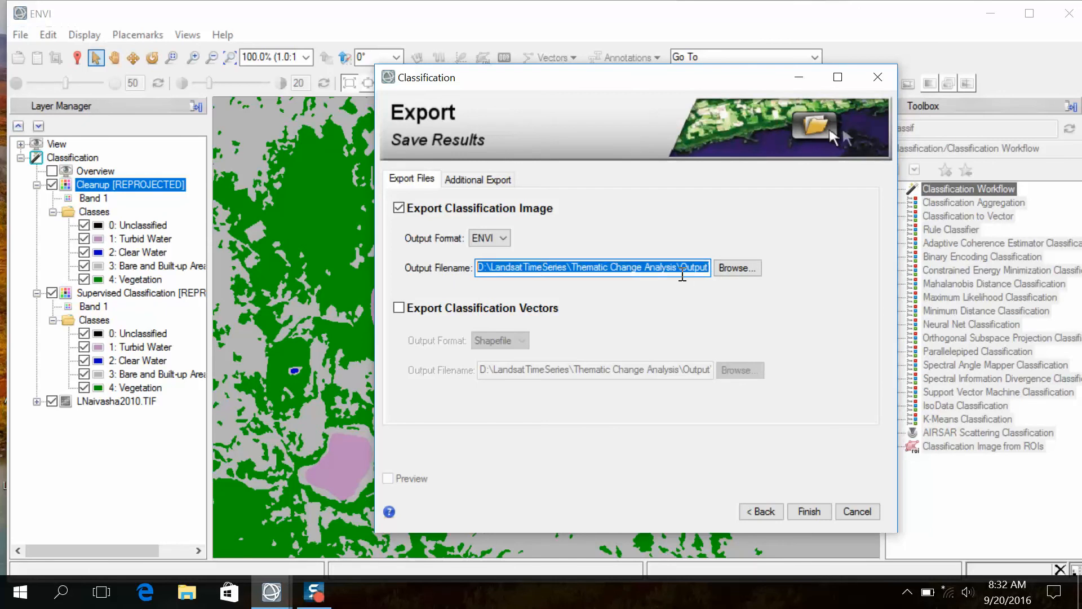
left_click(807, 511)
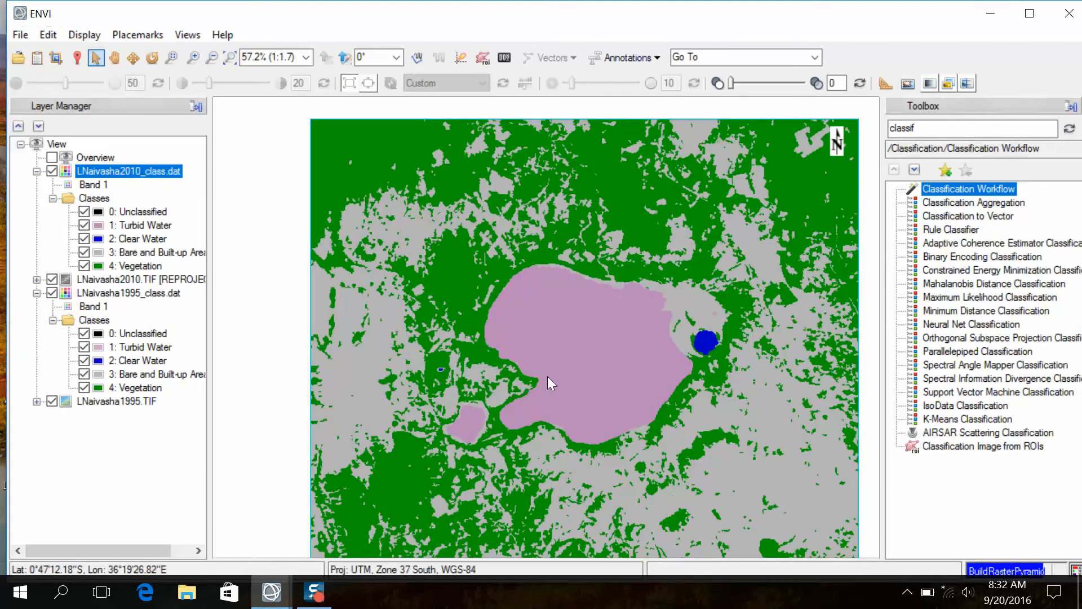
- Remove the LNaivasha1995.TIF and LNaivasha2010.TIF layers from the view and start a View Swipe between the two classification images
left_click(85, 407)
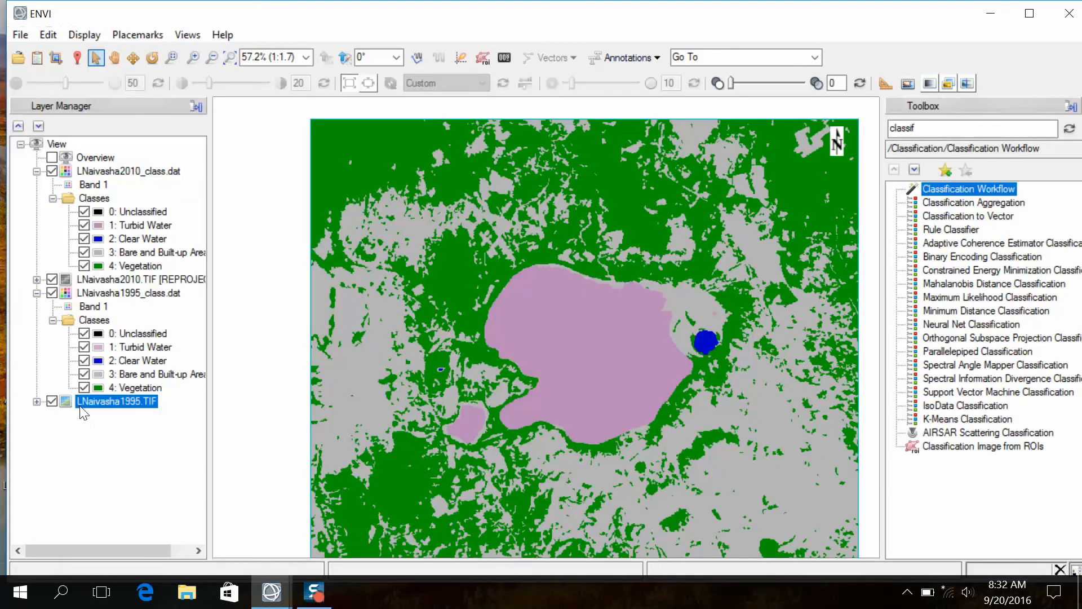
right_click(86, 407)
left_click(114, 284)
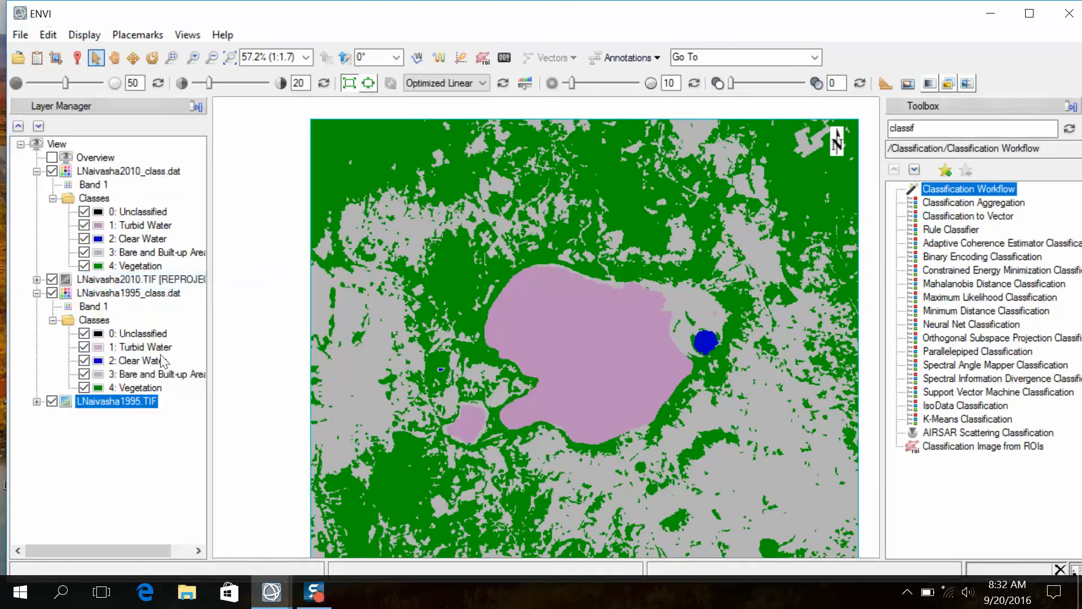
left_click(96, 280)
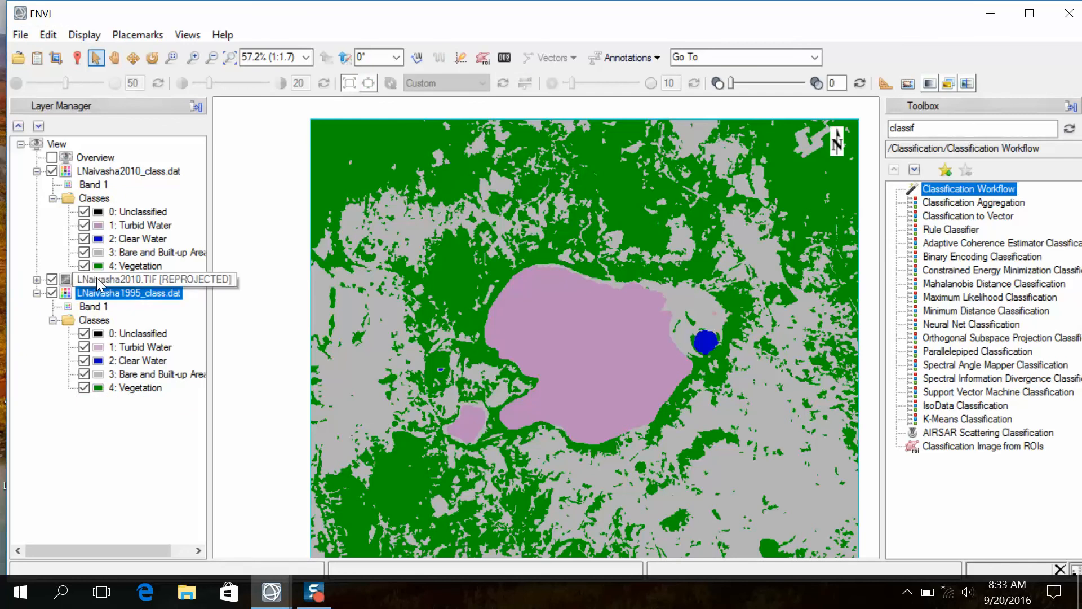
right_click(99, 280)
left_click(128, 285)
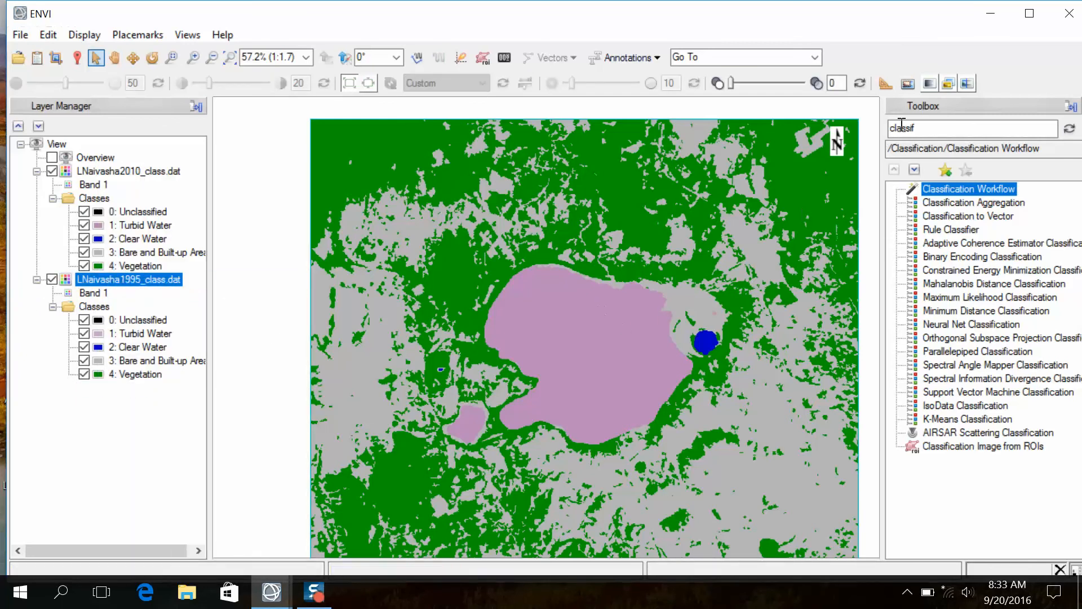
left_click(970, 83)
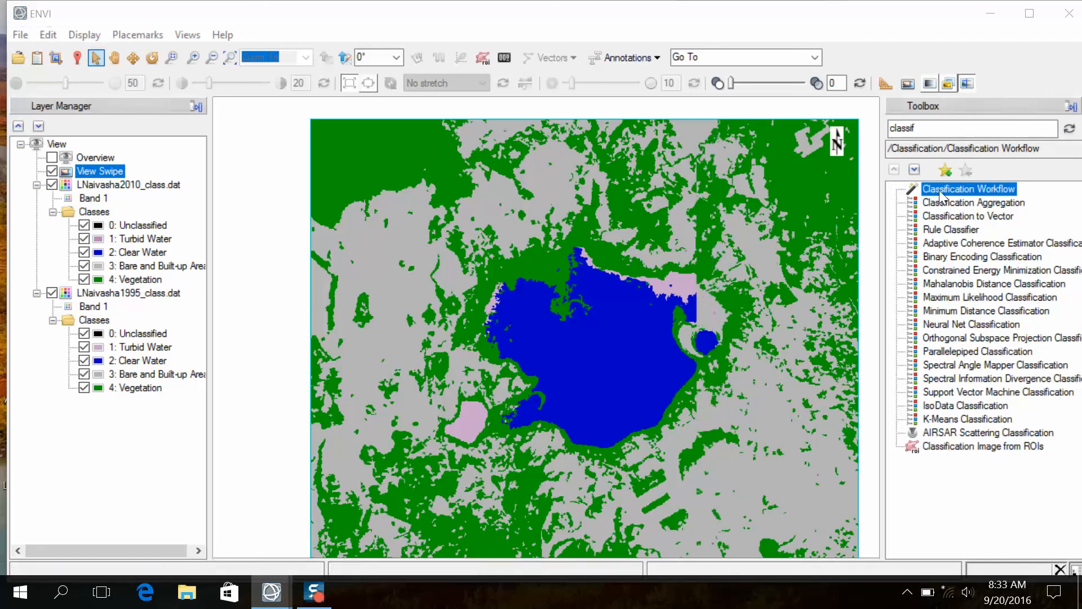
- Search the toolbox for "thematic" and start the Thematic Change Workflow
double_click(927, 130)
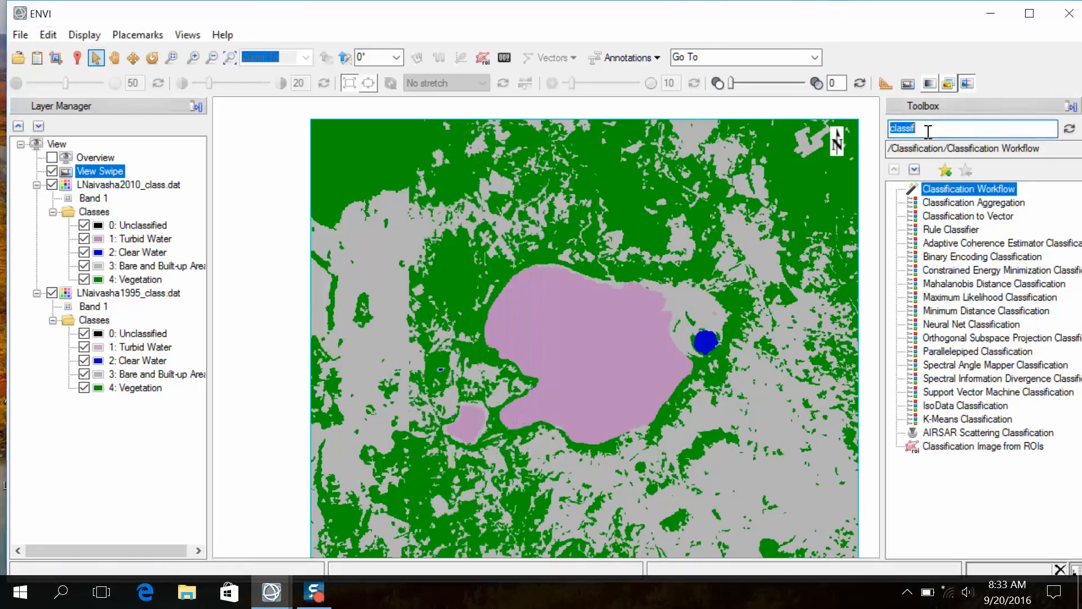
key("BackSpace")
type("the")
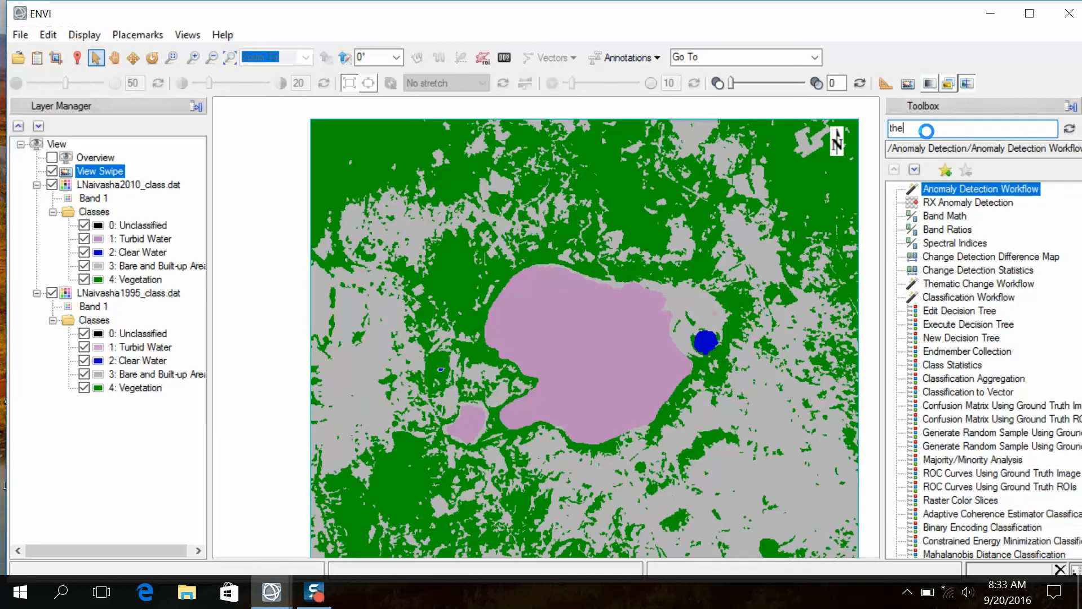
type("matic")
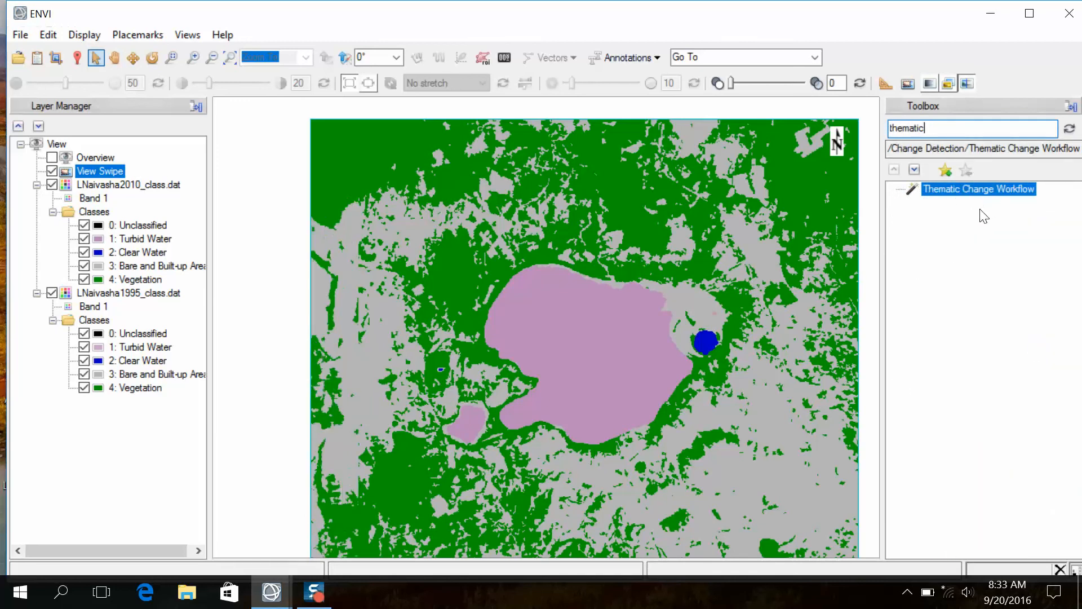
double_click(977, 190)
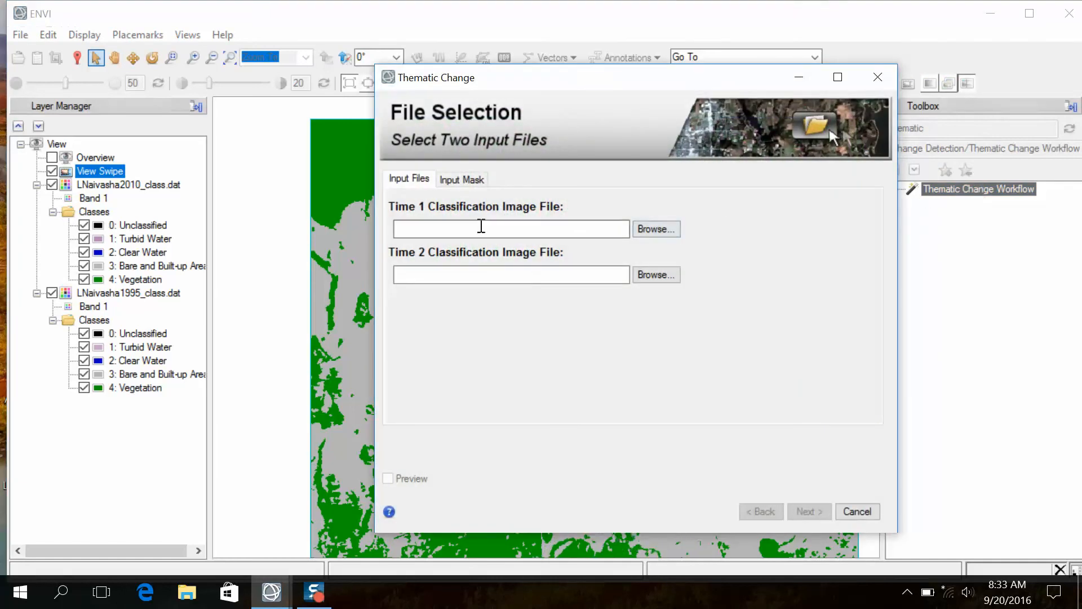
- Set LNaivasha1995_class.dat as the Time 1 and LNaivasha2010_class.dat as the Time 2 classification image, with no input mask
left_click(481, 229)
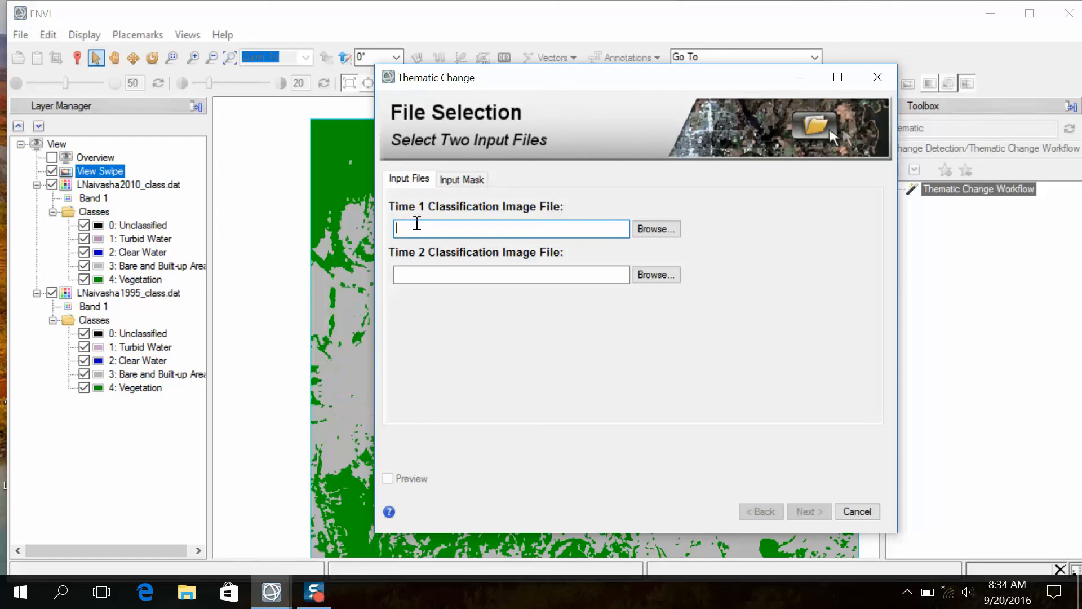
left_click(653, 229)
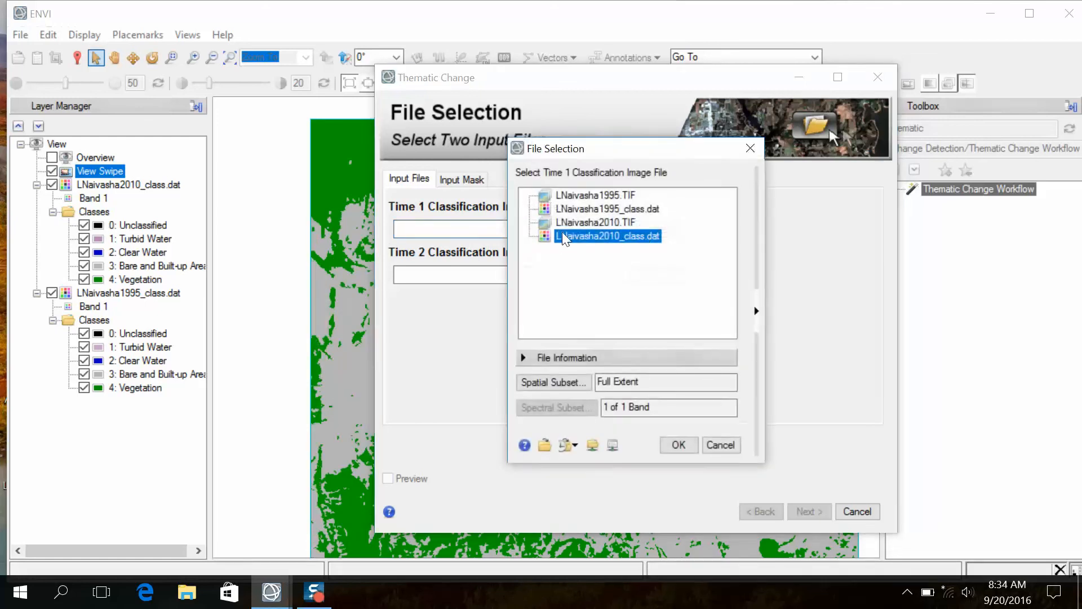
left_click(611, 194)
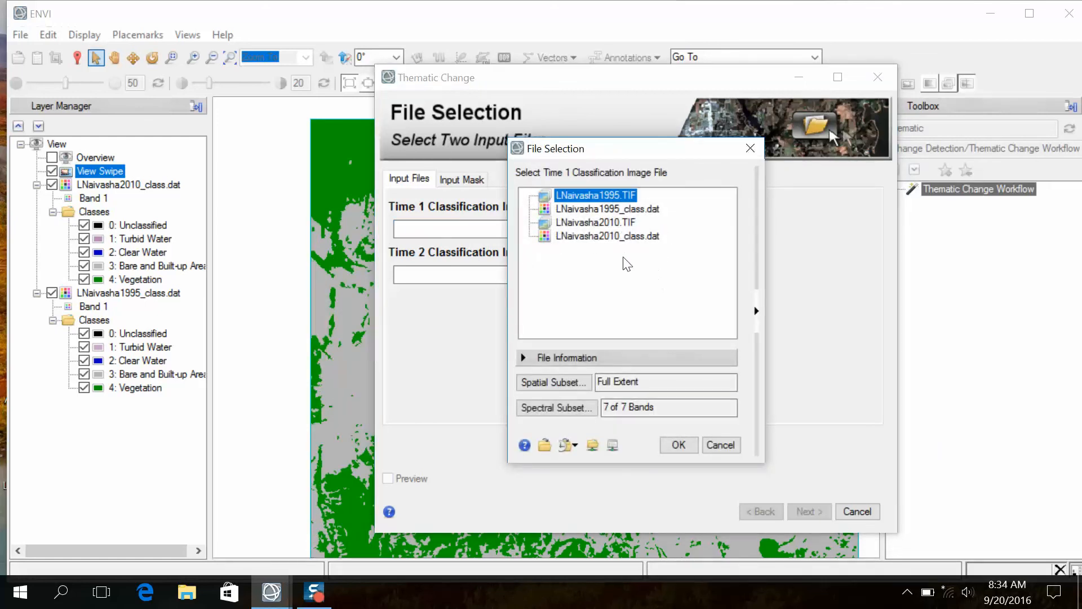
left_click(611, 210)
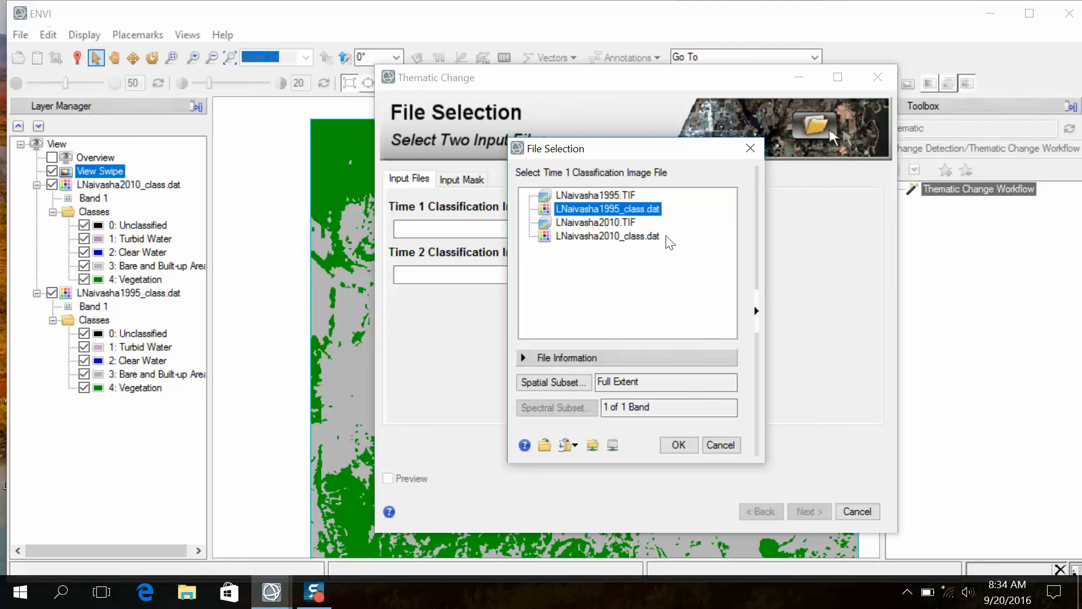
left_click(679, 445)
left_click(656, 277)
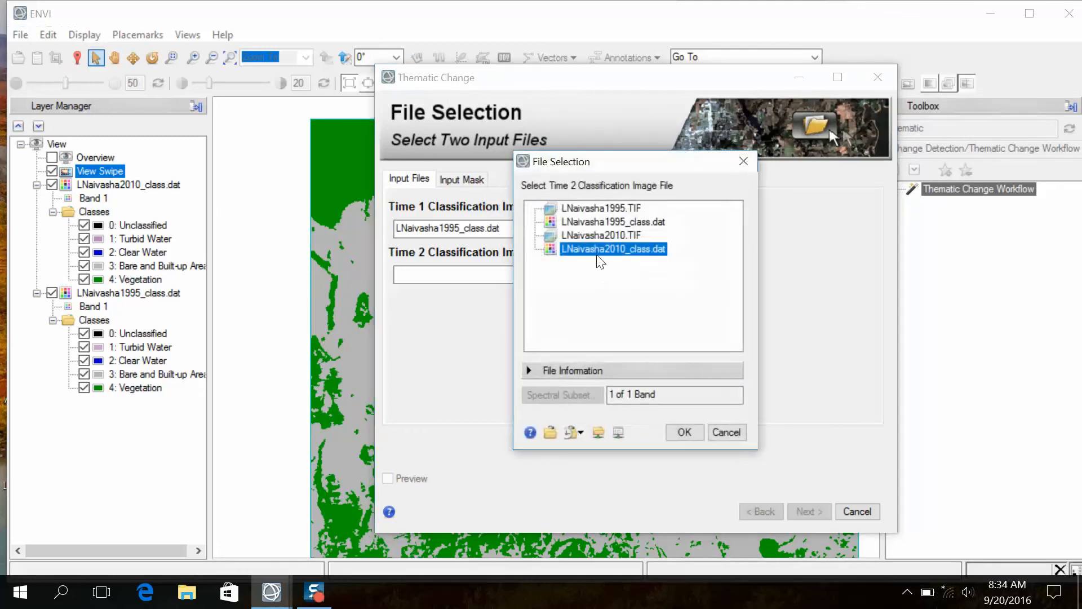
left_click(685, 432)
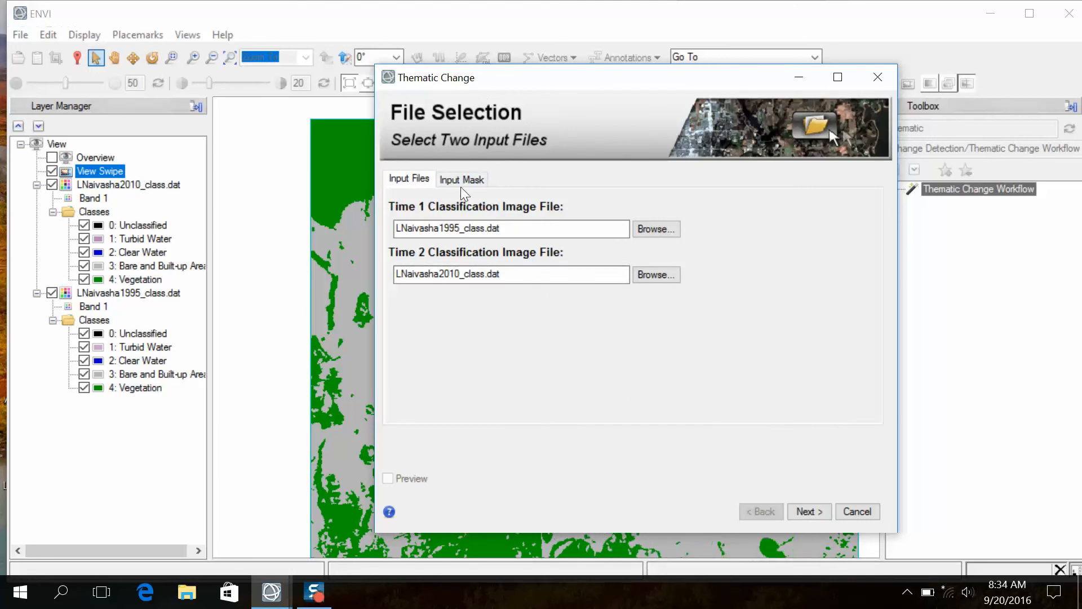
left_click(477, 185)
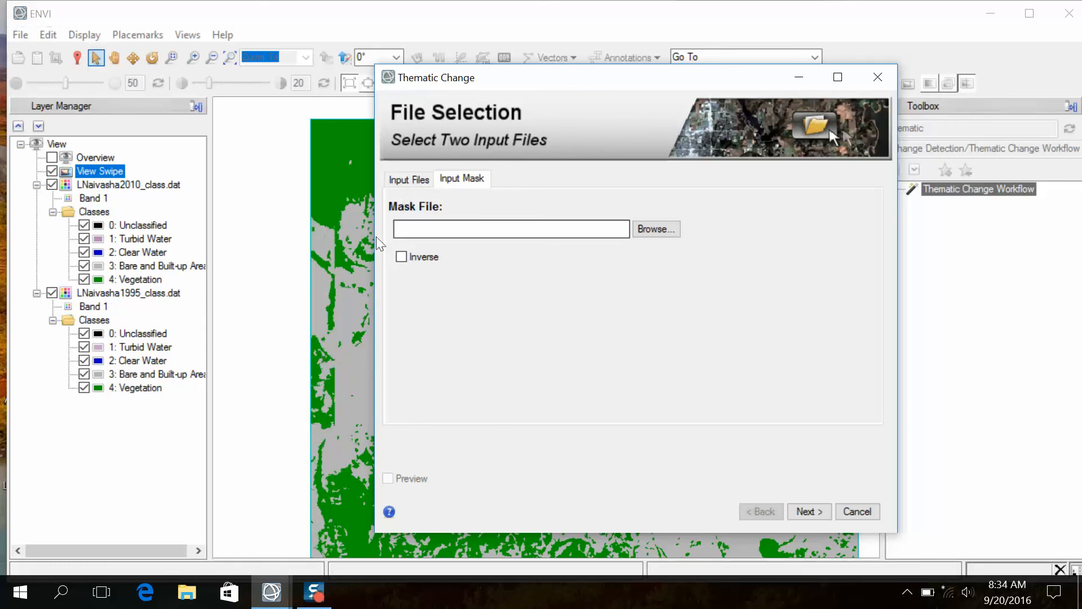
left_click(407, 179)
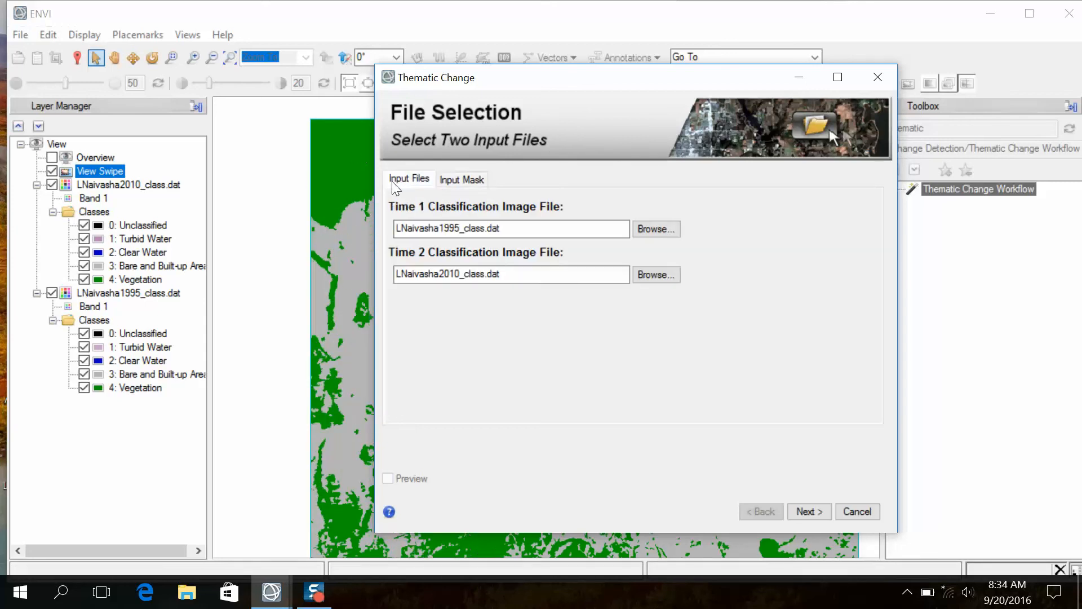
- Run the thematic change analysis for changed areas only and apply the cleanup with smooth kernel size 3 and aggregation disabled
left_click(809, 511)
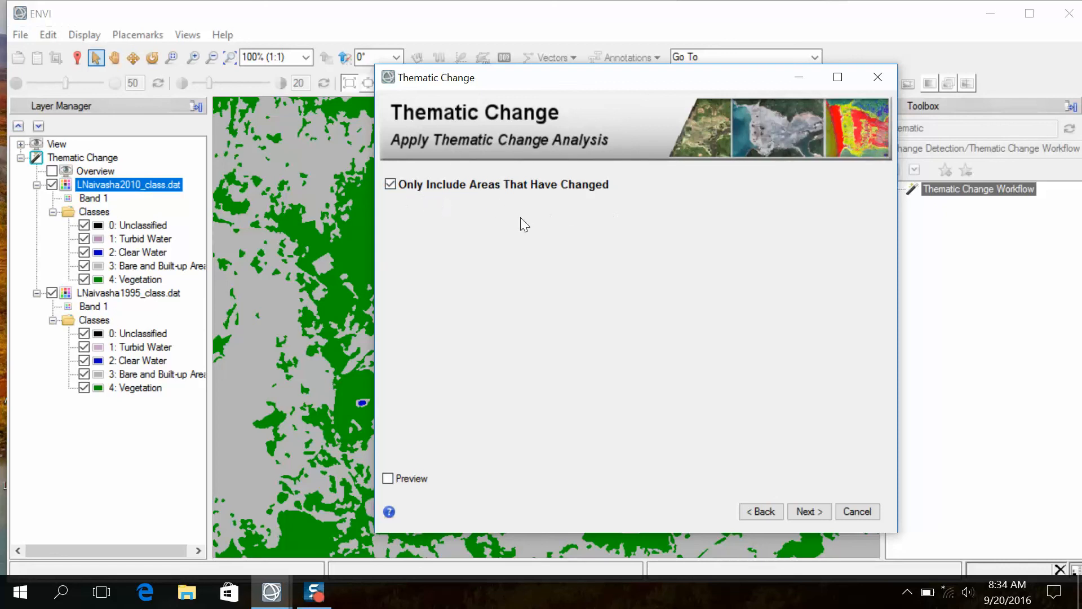
left_click(806, 511)
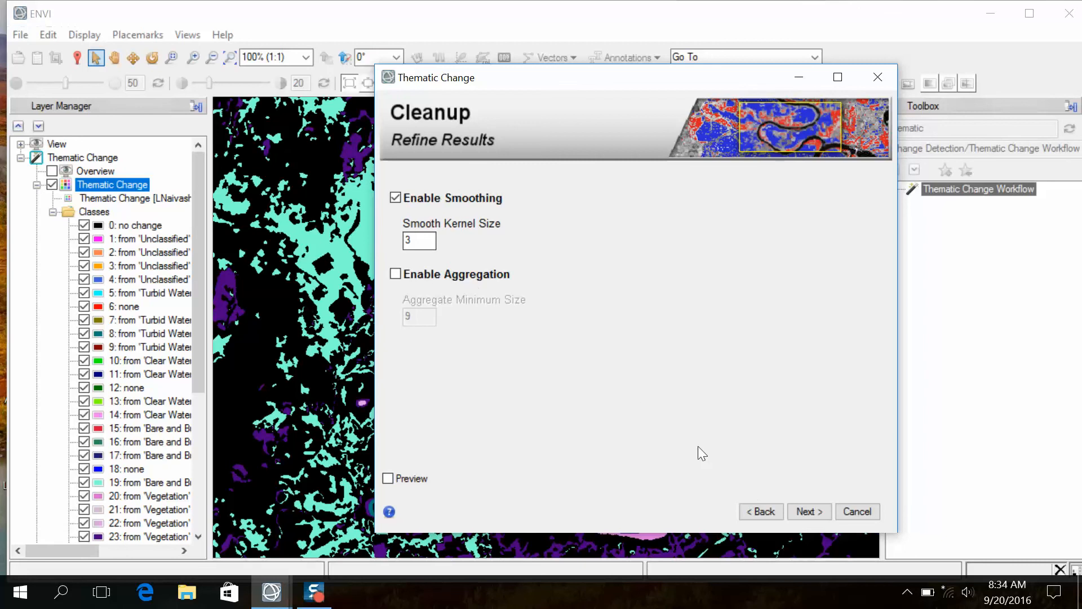
left_click(810, 511)
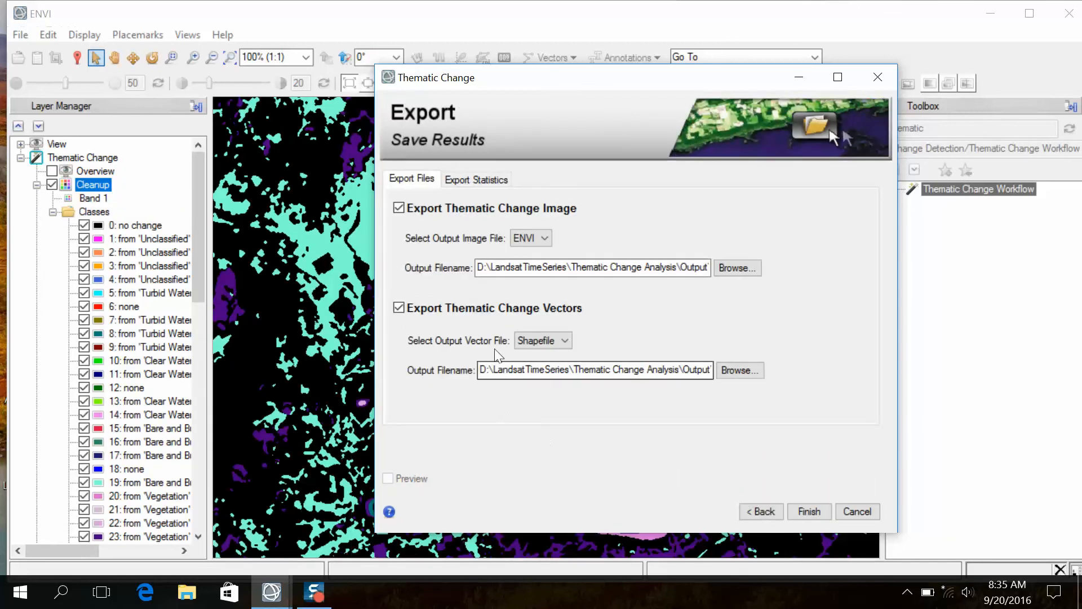
- Turn off the thematic change vector export and rename the ENVI output image to LNaivasha1995_2010_change.dat
left_click(399, 307)
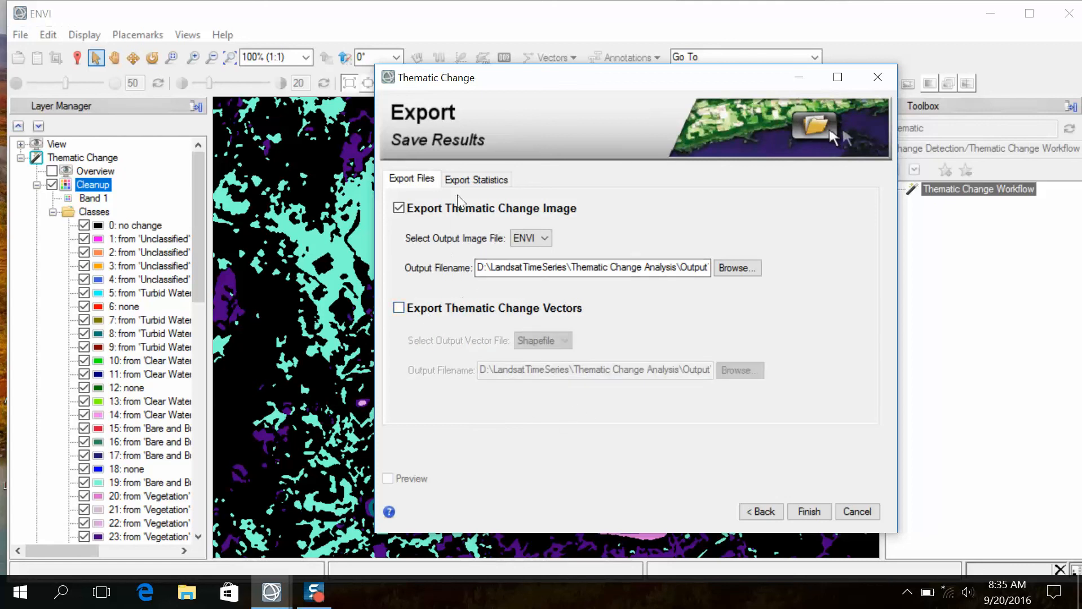
left_click(468, 180)
left_click(411, 185)
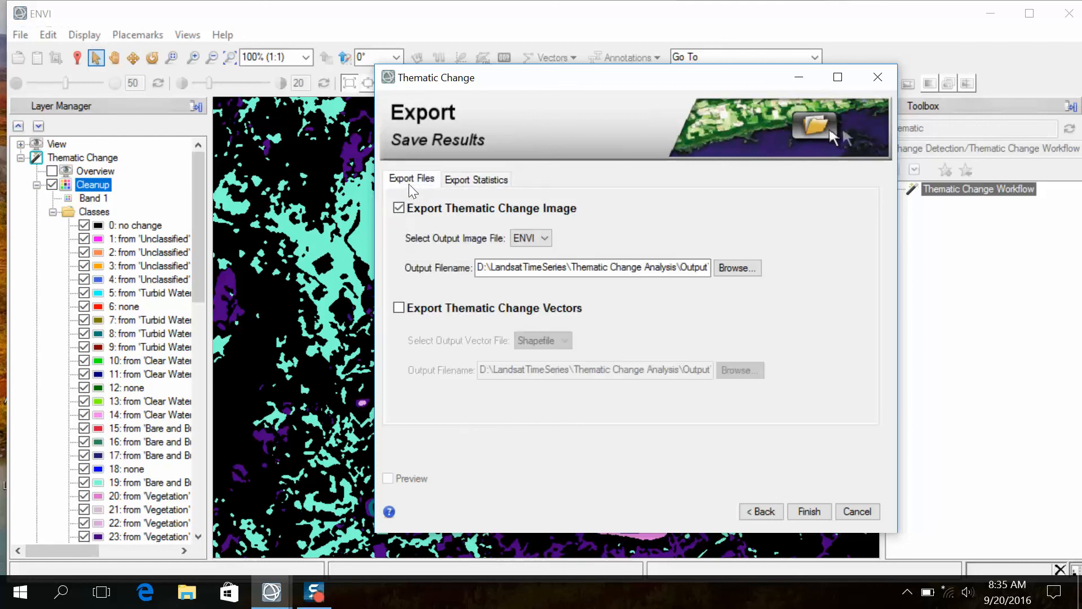
left_click_drag(681, 268, 735, 271)
left_click(659, 268)
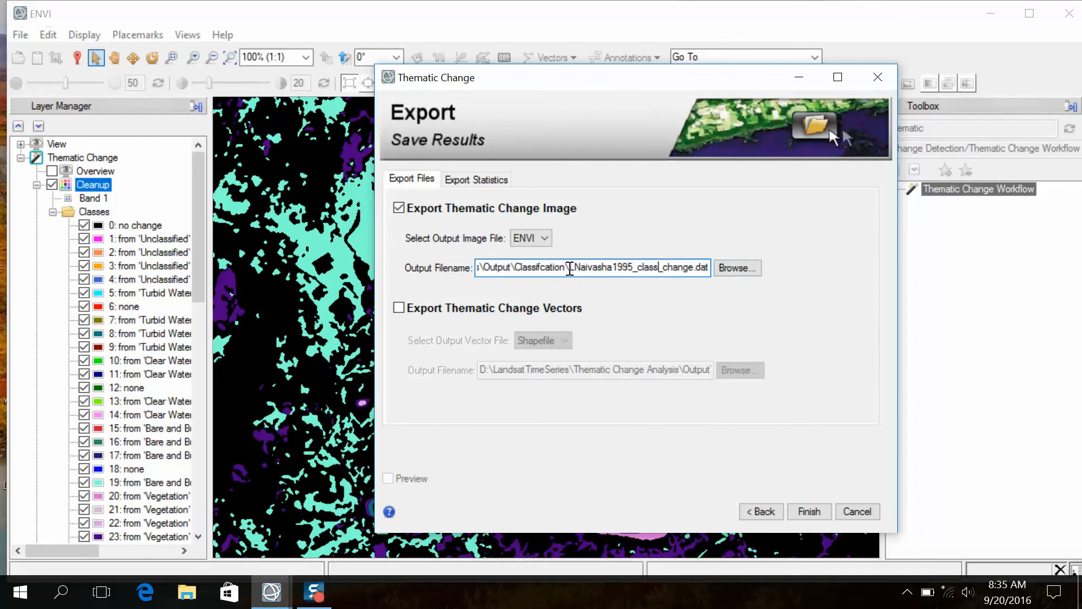
left_click_drag(572, 268, 718, 268)
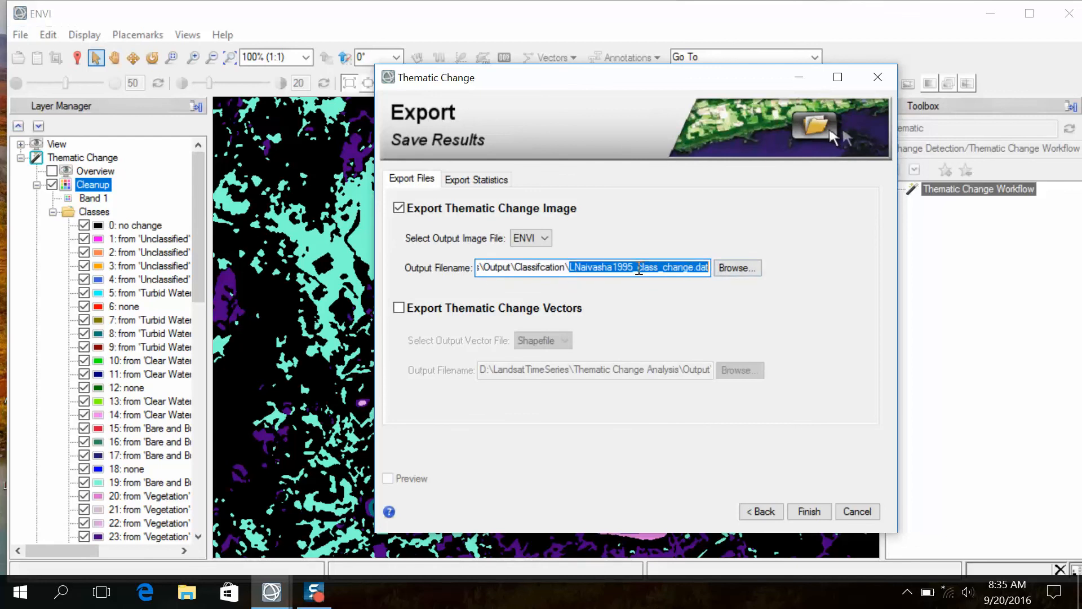
left_click(637, 267)
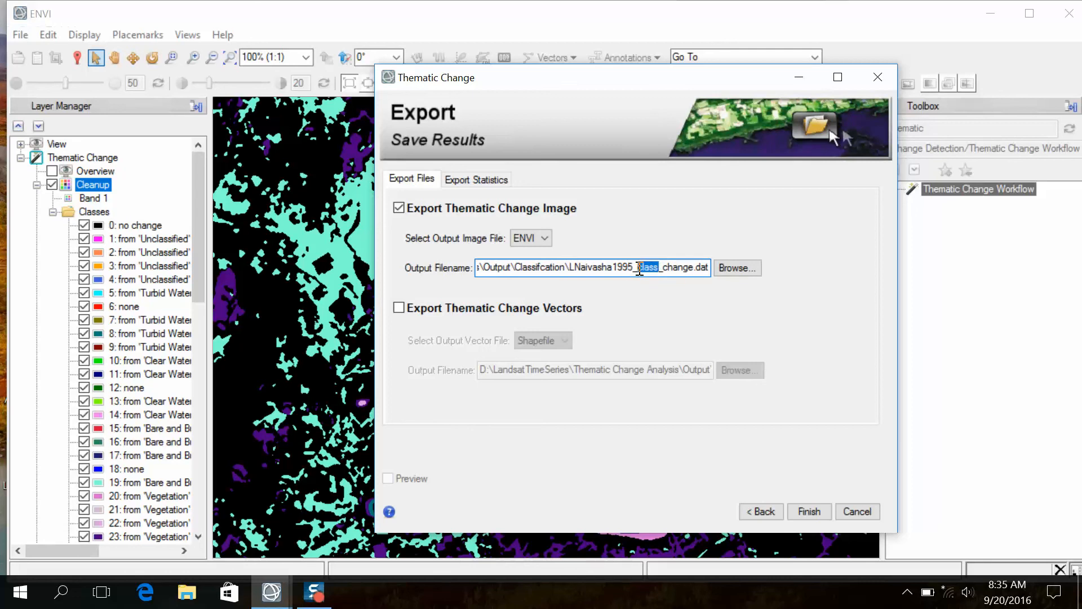
type("2010")
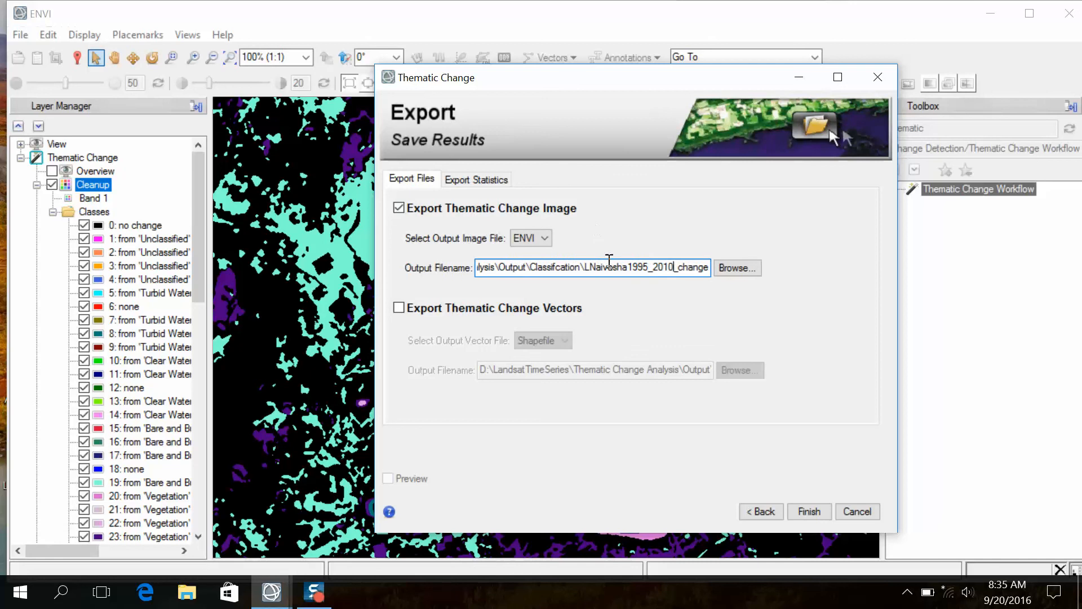
left_click_drag(586, 265, 709, 268)
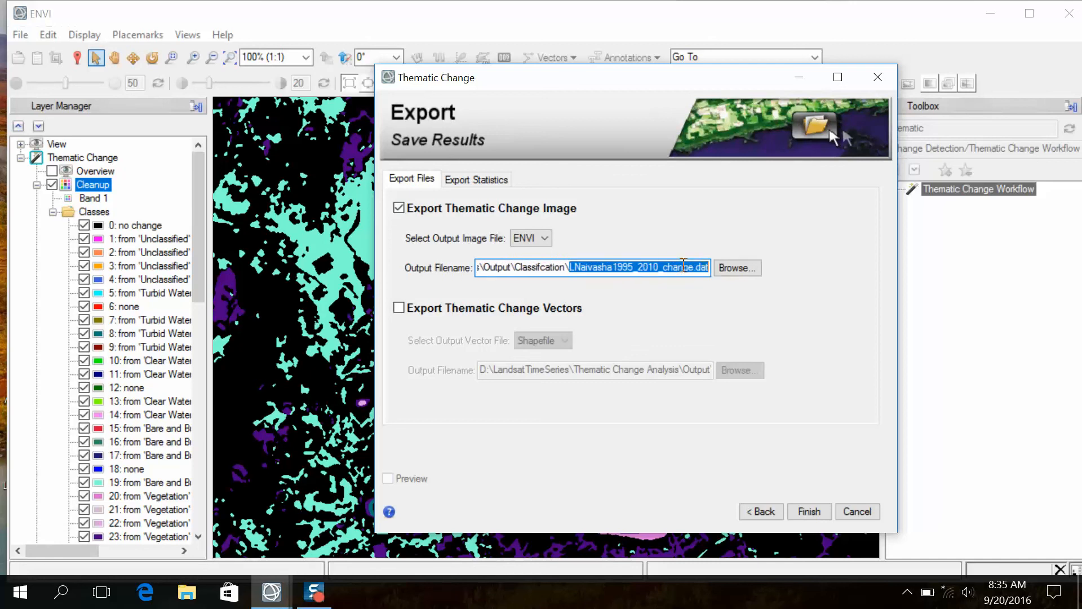
- Redirect the change image output to the Output\ThematicChange folder as LNaivasha1995_2010_change.dat and finish the export
right_click(695, 274)
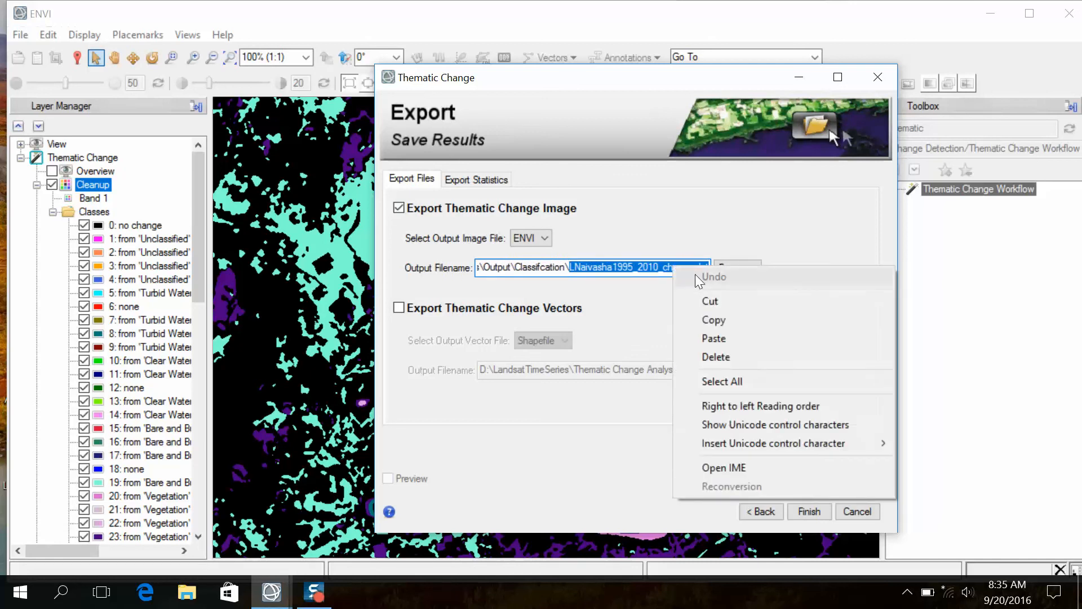
left_click(708, 321)
left_click(730, 268)
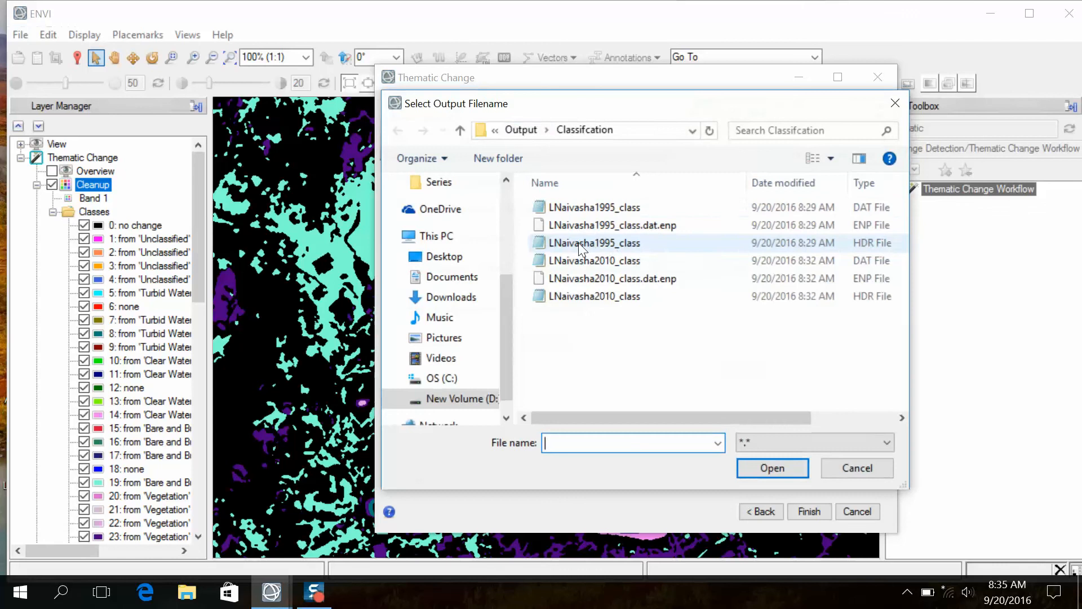
left_click(521, 129)
double_click(586, 229)
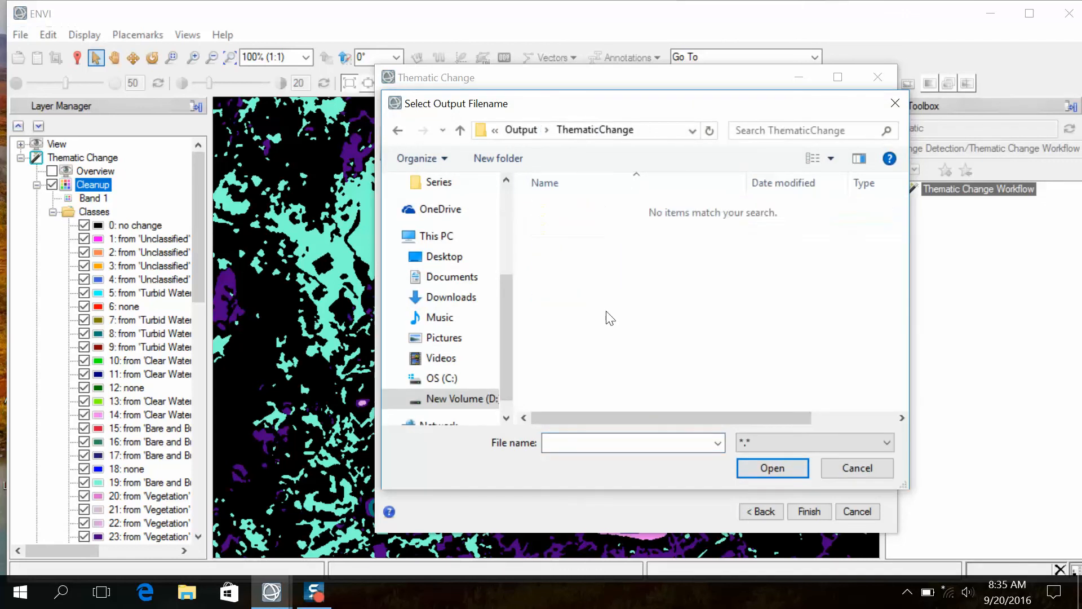
right_click(590, 442)
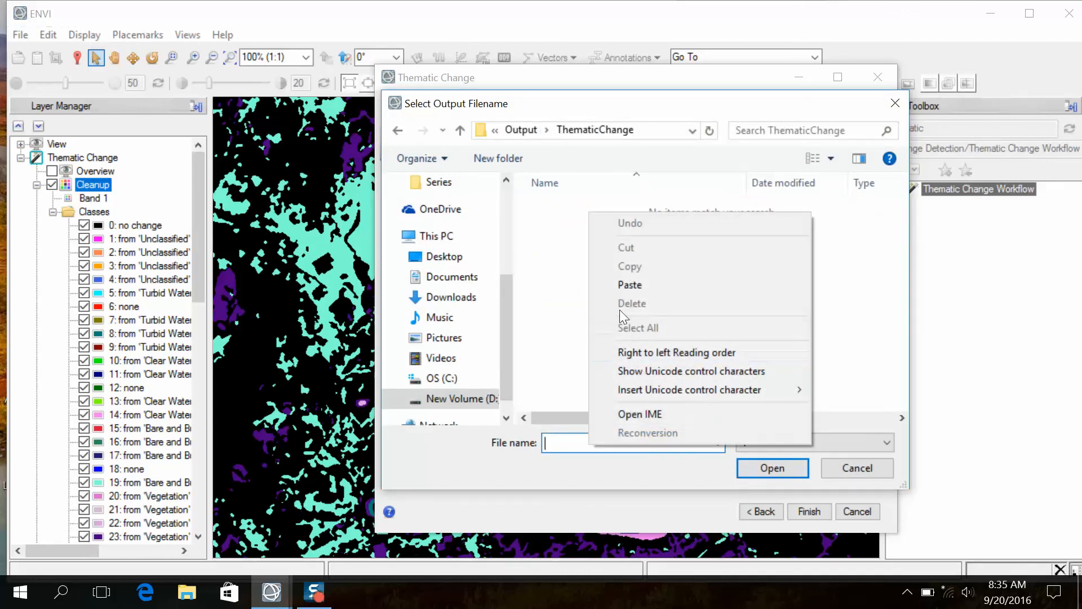
left_click(625, 284)
left_click(753, 466)
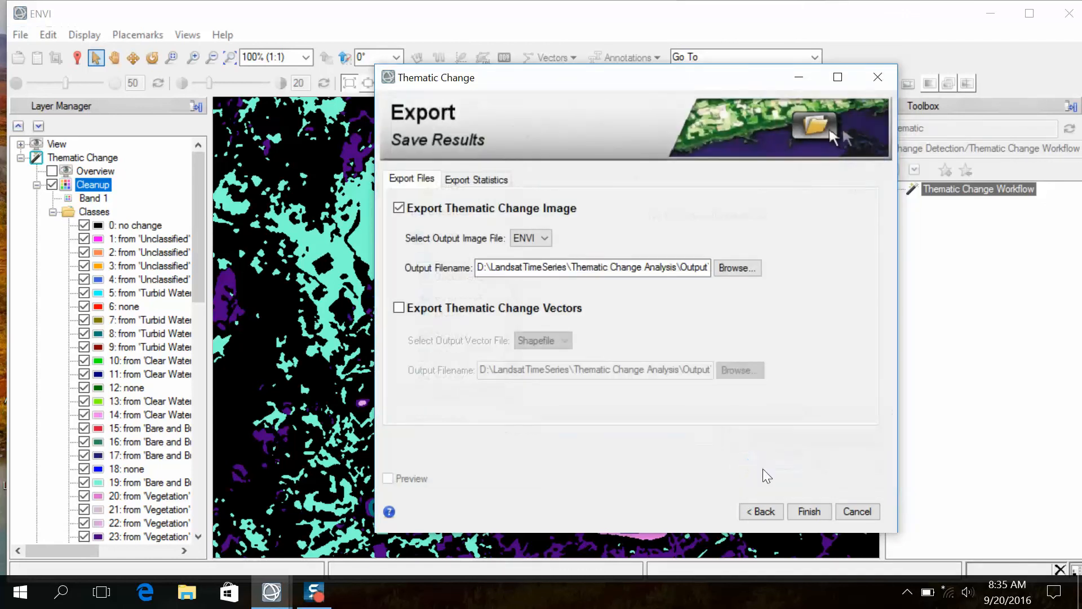
left_click(805, 510)
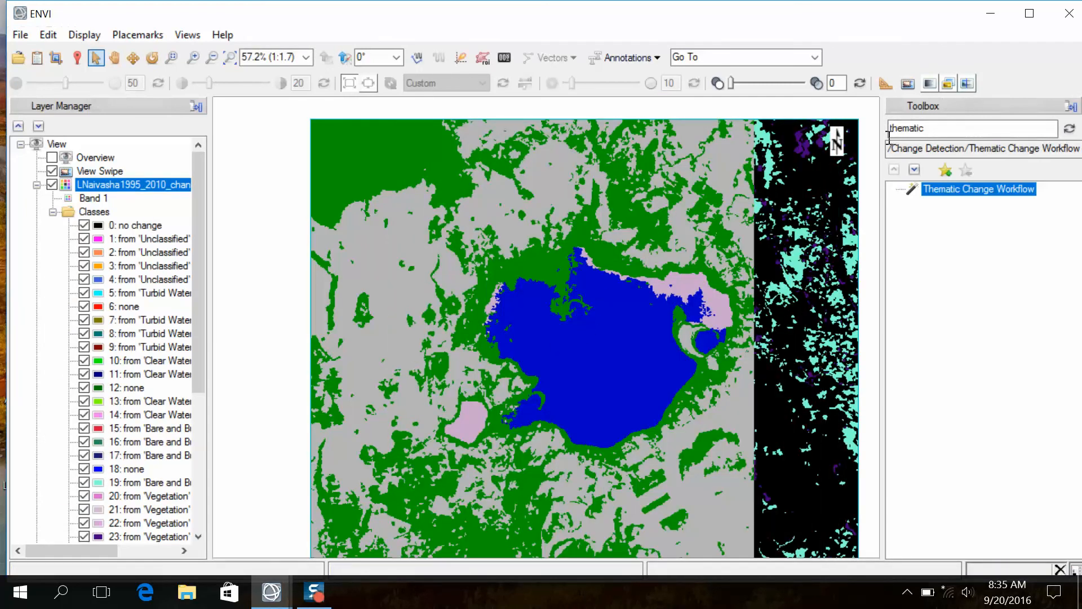
- Turn off the view swipe and widen the layer list so the full change class names of LNaivasha1995_2010_change.dat can be read
left_click(967, 83)
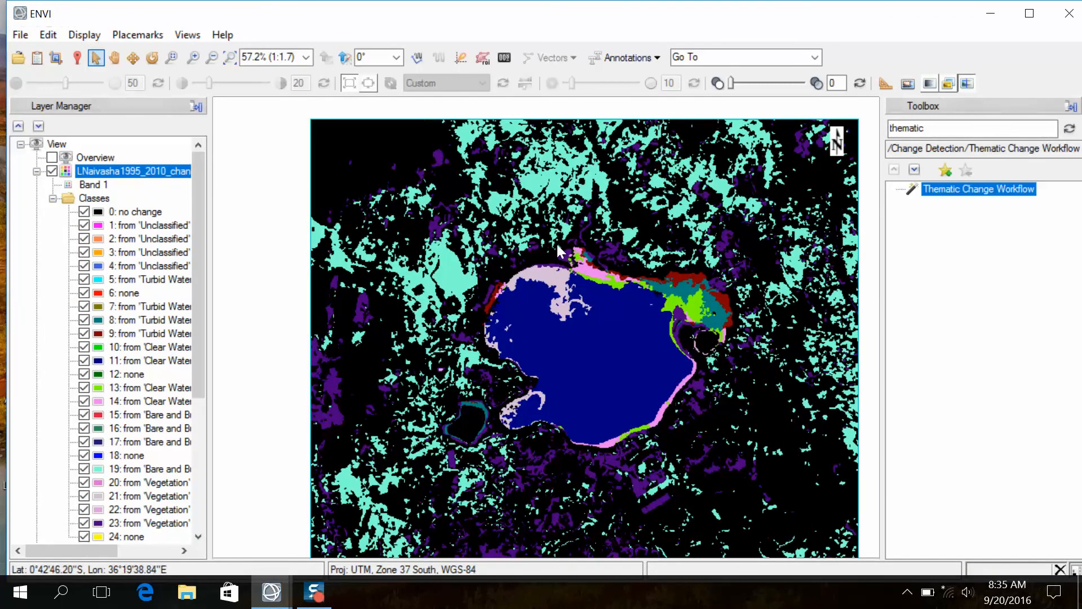
left_click(131, 172)
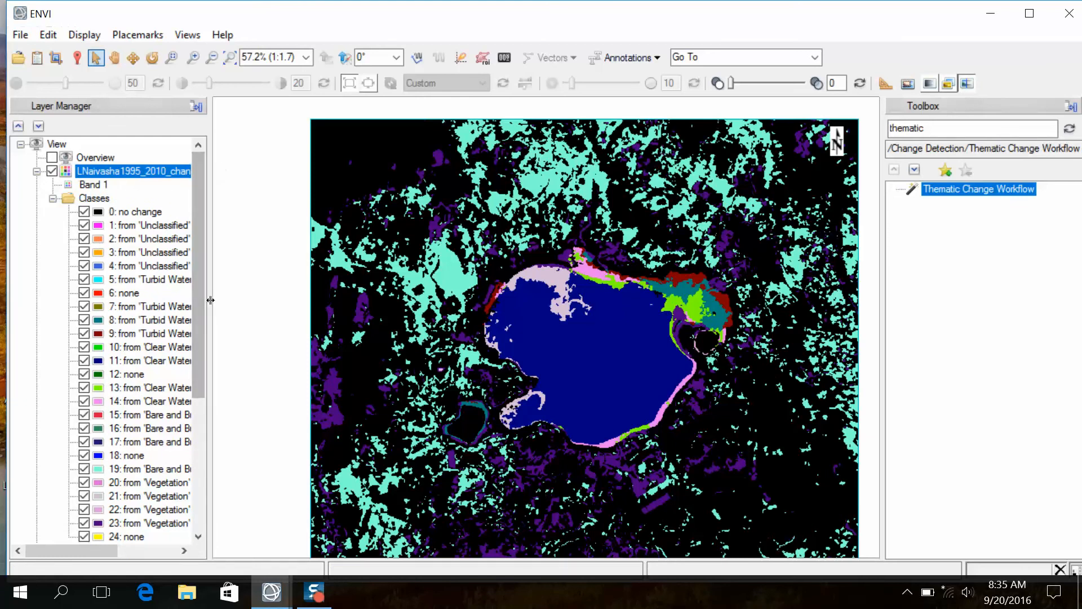
left_click_drag(212, 300, 285, 304)
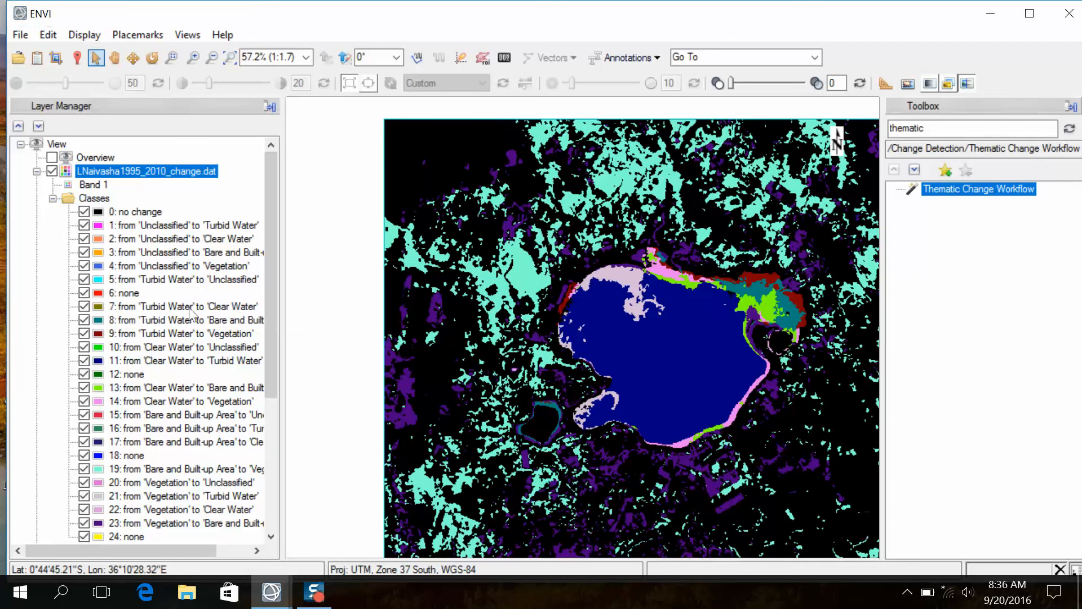
- Examine the from-to change classes in the legend and compare them with the changed areas around the lake in the change image
left_click_drag(271, 315, 269, 358)
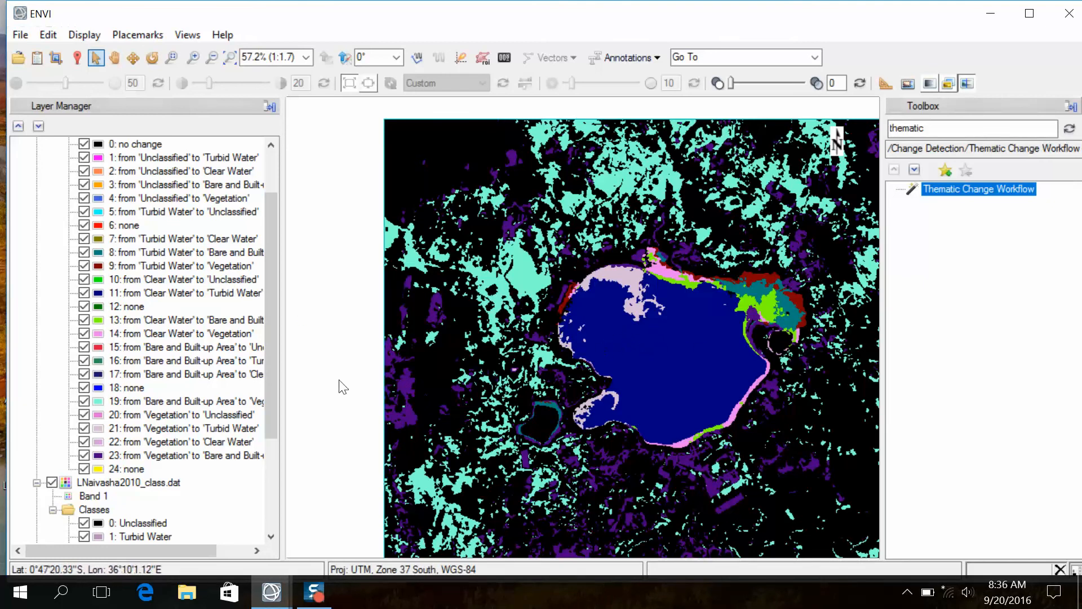
left_click_drag(267, 382, 269, 473)
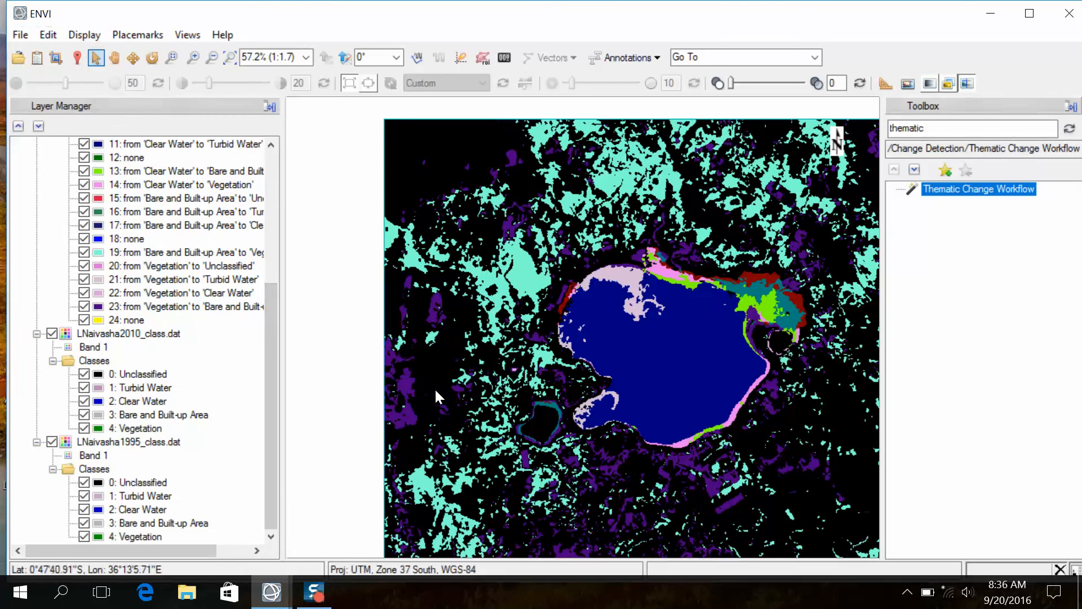
scroll(331, 310, "up", 1)
left_click_drag(274, 299, 189, 217)
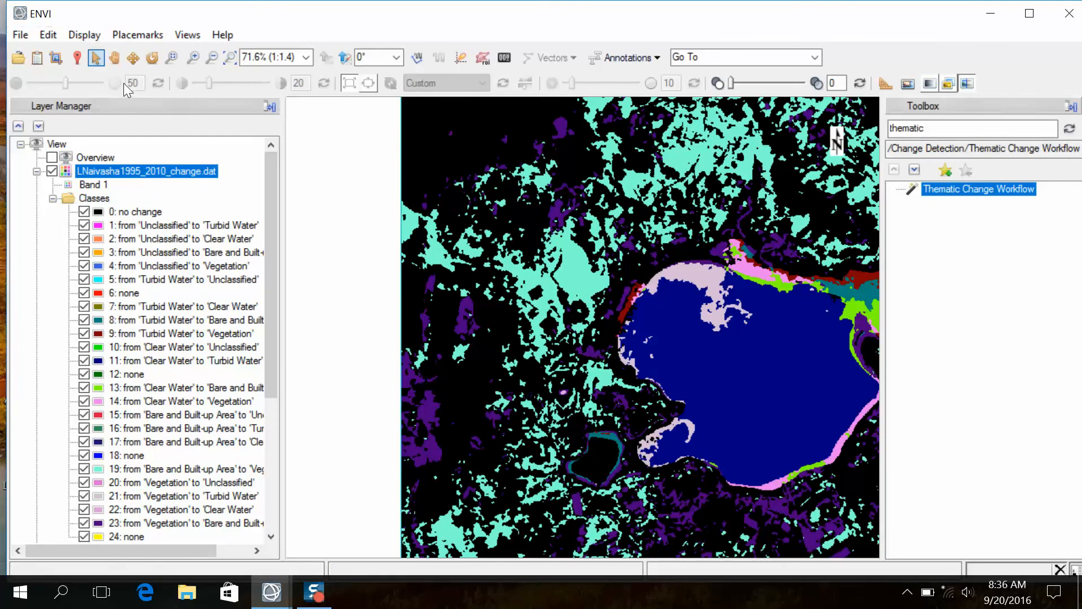
left_click(114, 57)
scroll(692, 312, "up", 2)
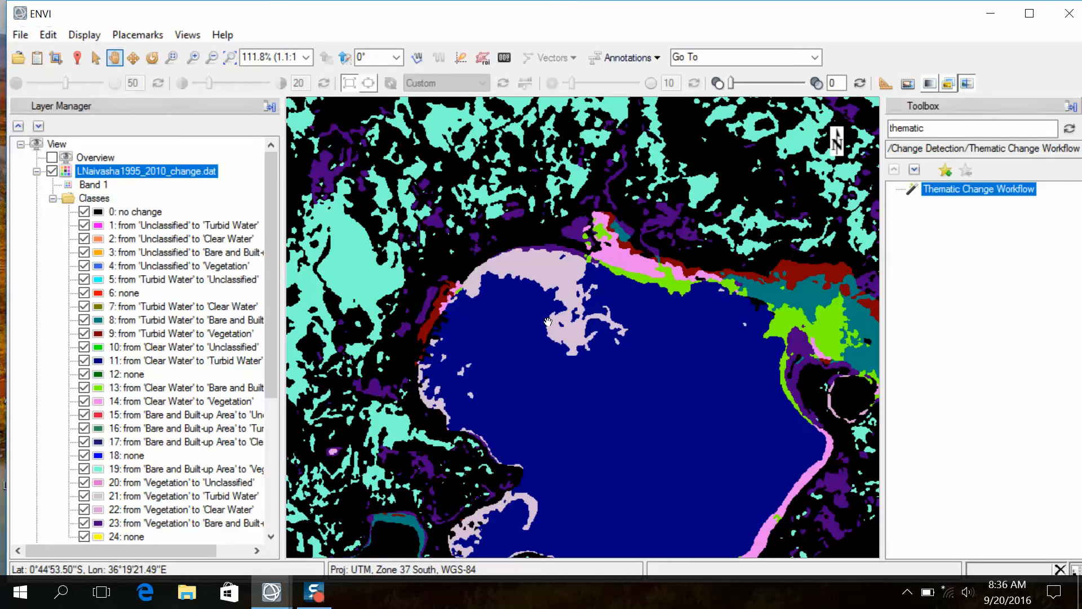
scroll(546, 322, "down", 2)
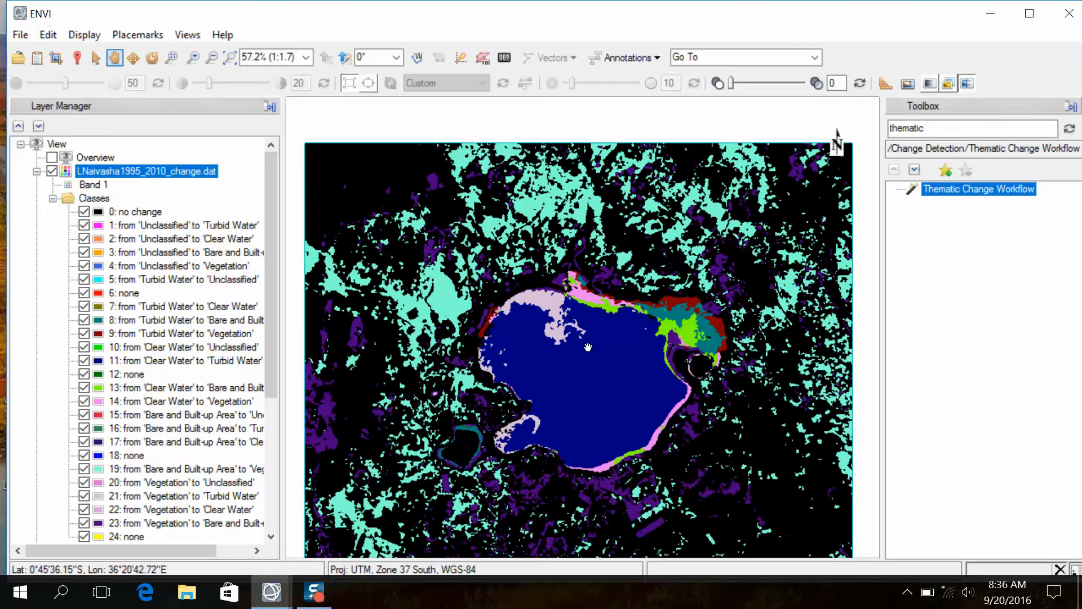
scroll(557, 340, "up", 1)
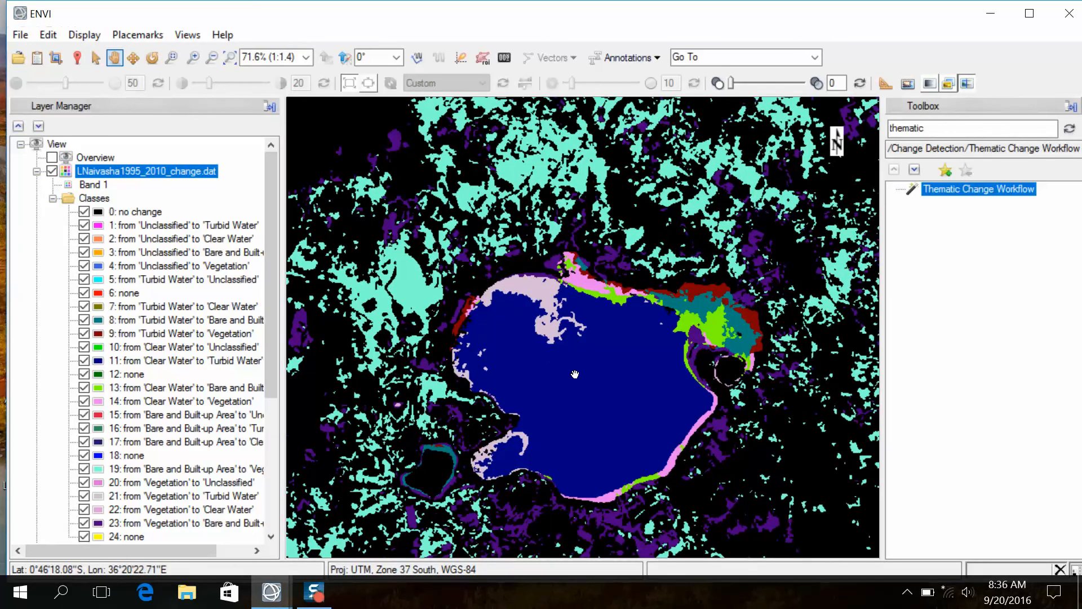